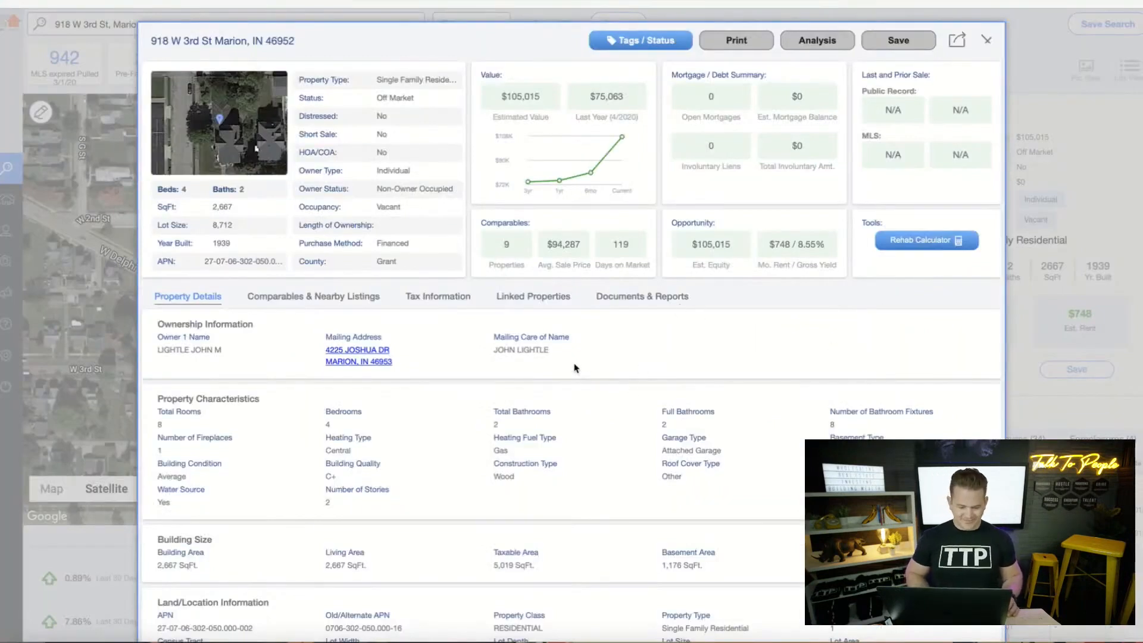
Show comparables from the Both data set, with the date range starting 12/01/2020
{"action": "left_click", "coordinate": [352, 299]}
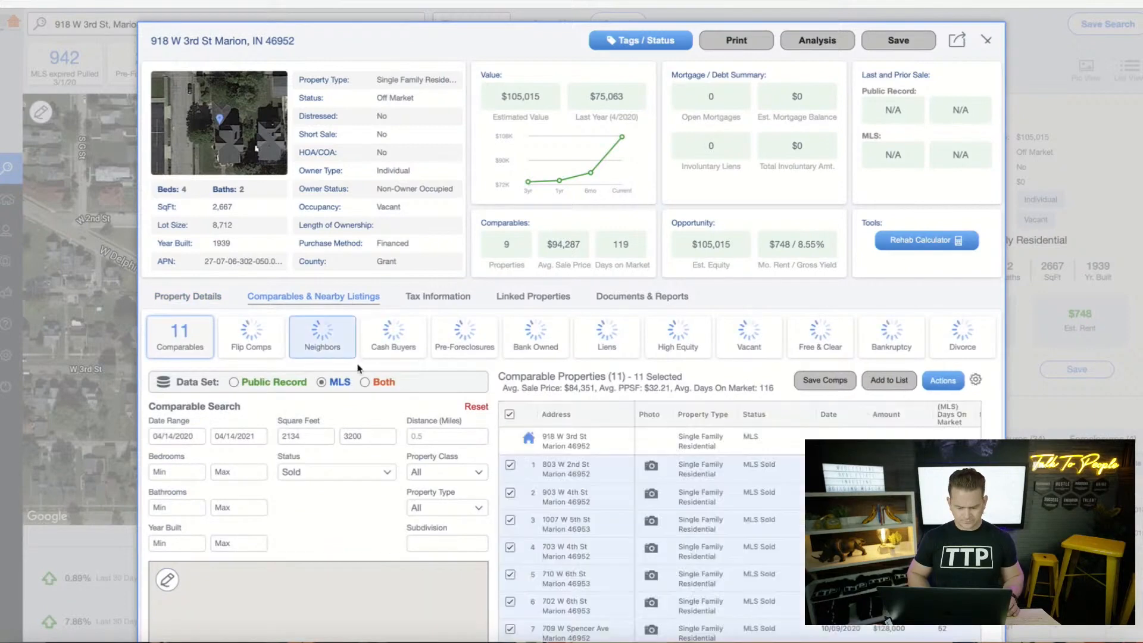
{"action": "left_click", "coordinate": [365, 383]}
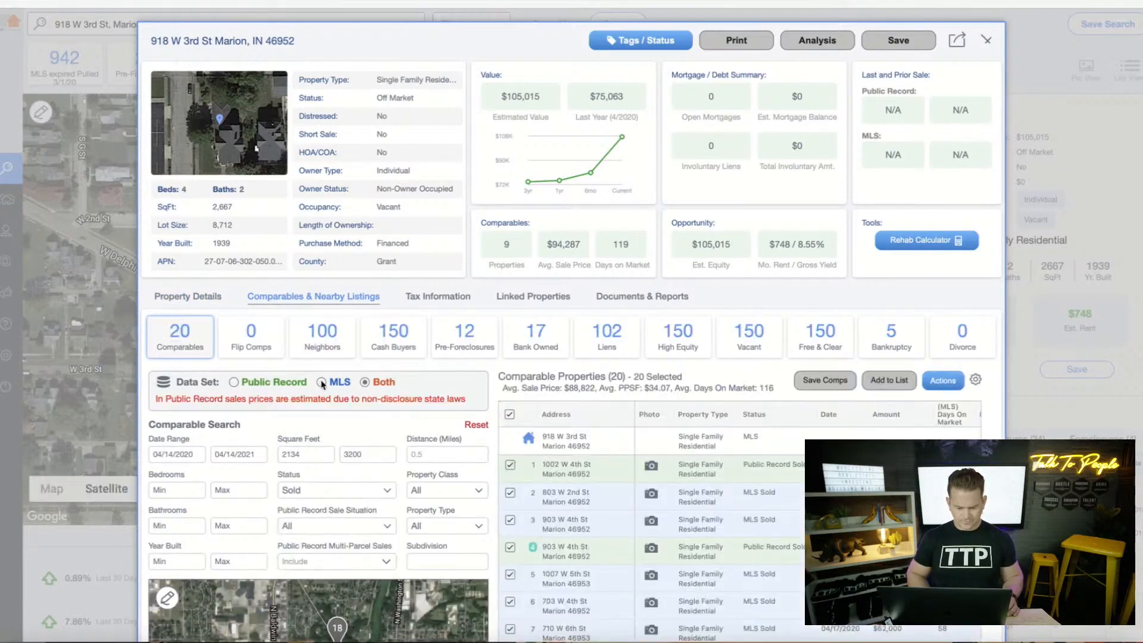
{"action": "left_click", "coordinate": [187, 454]}
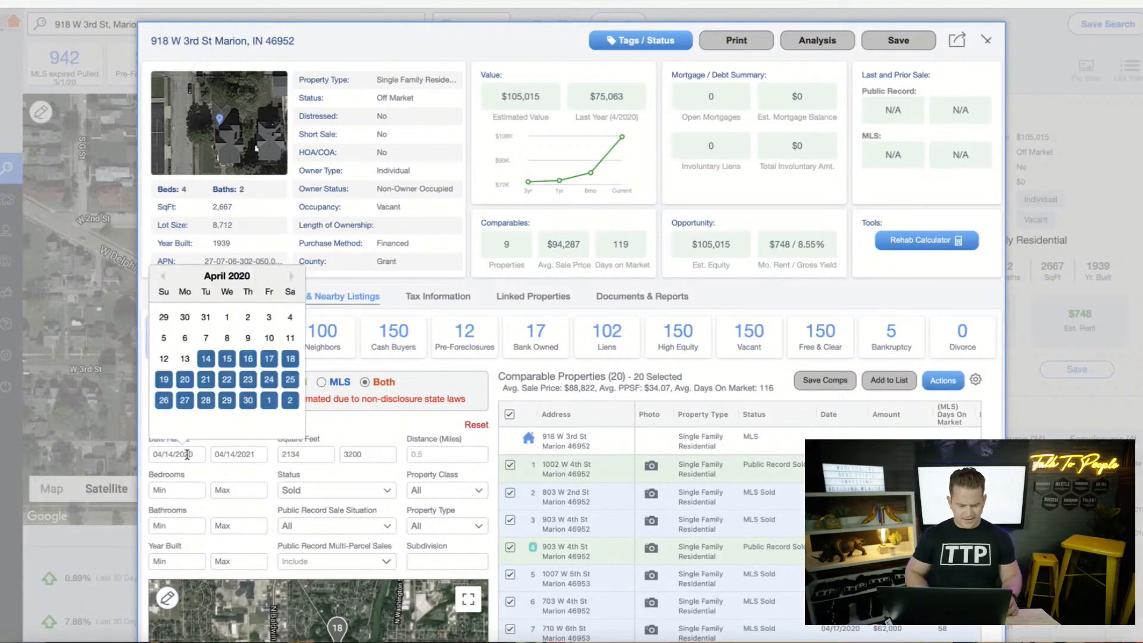
{"action": "left_click", "coordinate": [292, 277]}
{"action": "left_click", "coordinate": [293, 277]}
{"action": "left_click", "coordinate": [293, 277]}
{"action": "left_click", "coordinate": [292, 277]}
{"action": "left_click", "coordinate": [293, 277]}
{"action": "left_click", "coordinate": [292, 277]}
{"action": "left_click", "coordinate": [292, 278]}
{"action": "left_click", "coordinate": [293, 277]}
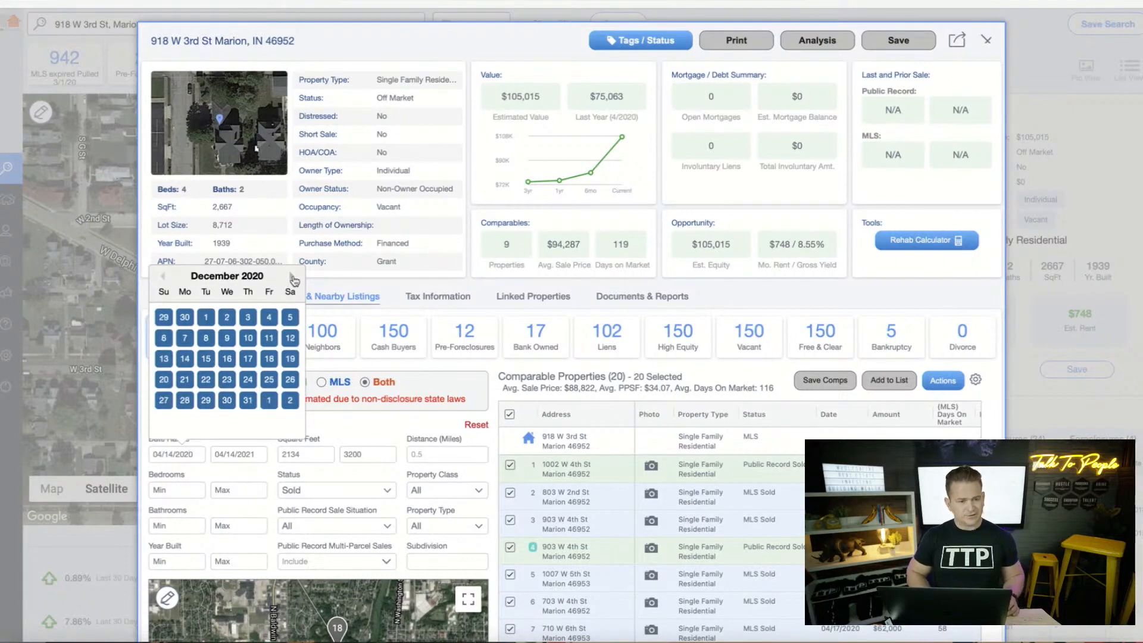
{"action": "left_click", "coordinate": [206, 319]}
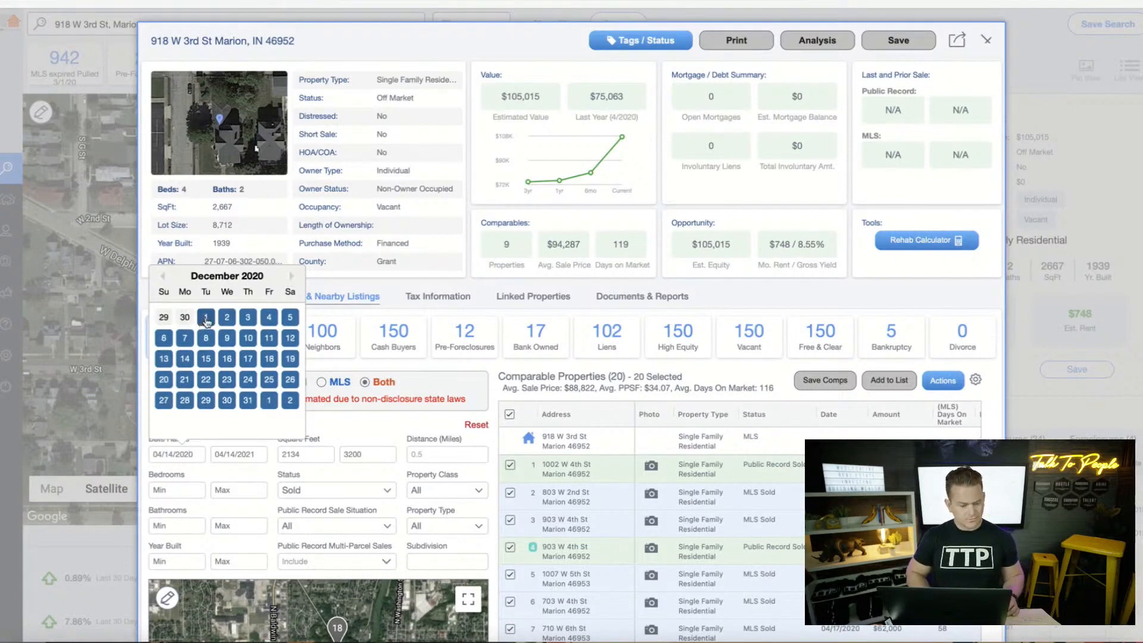
{"action": "left_click", "coordinate": [206, 319]}
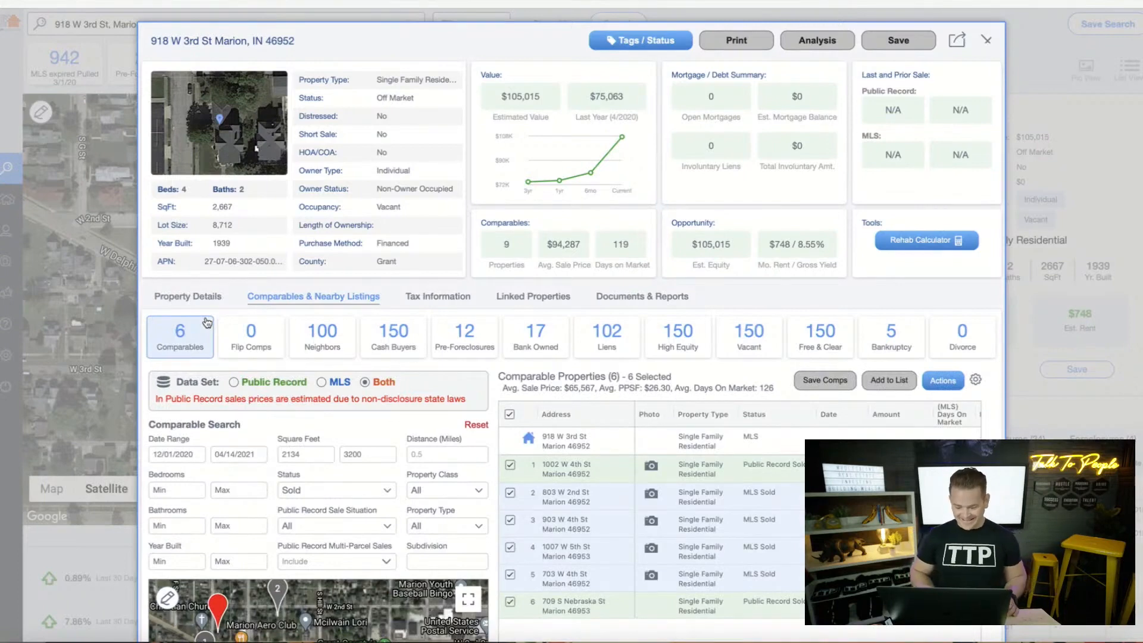
{"action": "scroll", "coordinate": [775, 500], "scroll_direction": "down", "scroll_amount": 1}
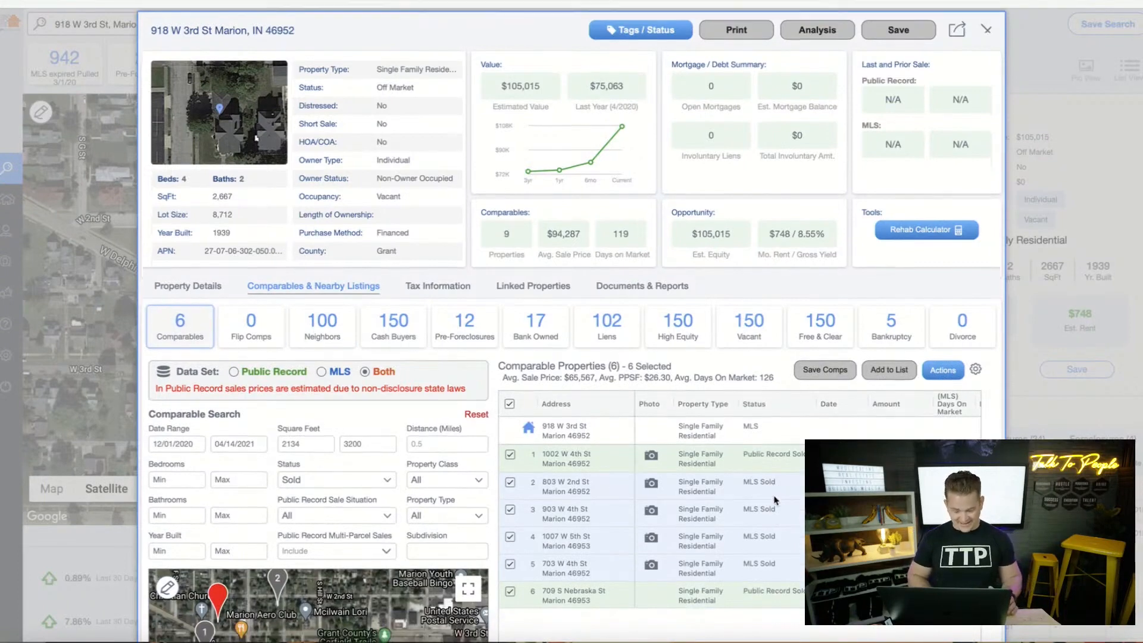
{"action": "scroll", "coordinate": [776, 500], "scroll_direction": "down", "scroll_amount": 3}
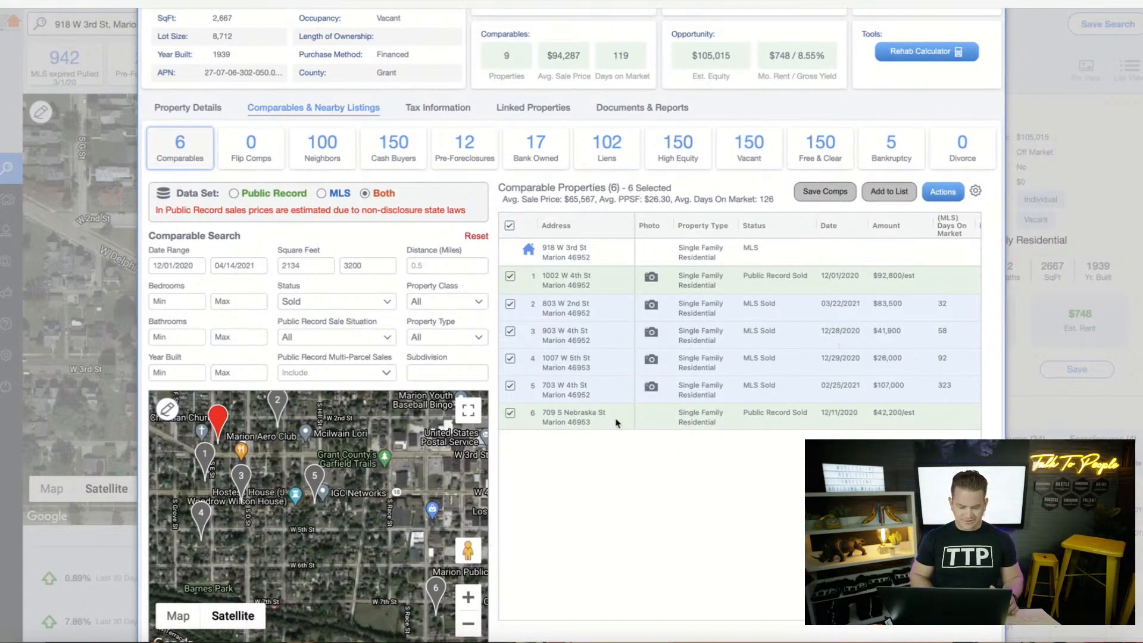
{"action": "scroll", "coordinate": [856, 353], "scroll_direction": "right", "scroll_amount": 5}
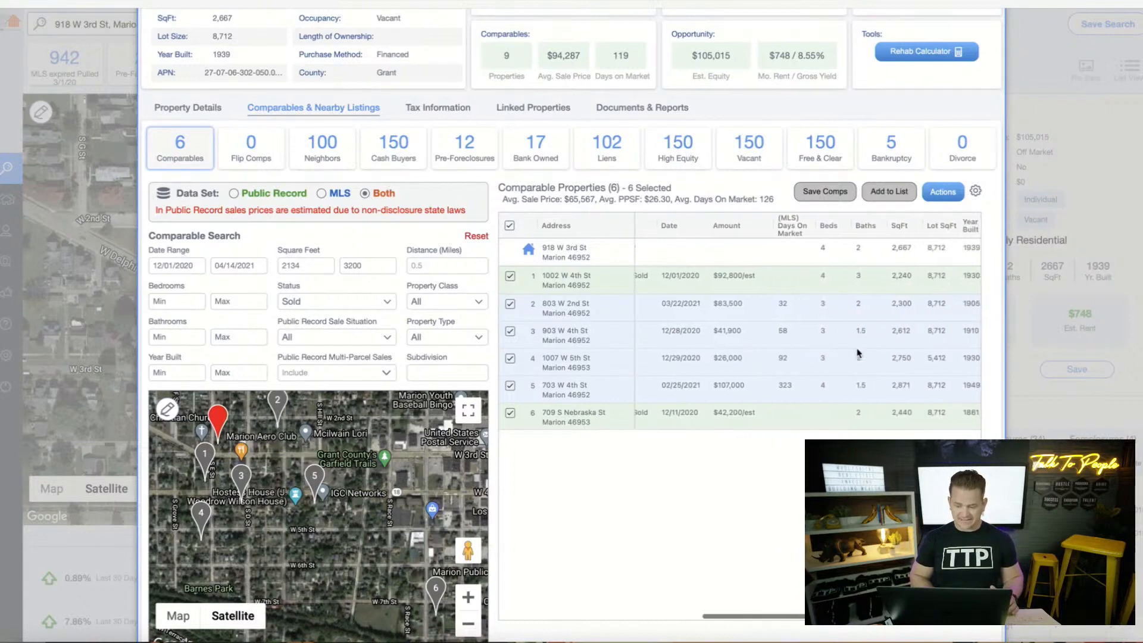
{"action": "scroll", "coordinate": [858, 353], "scroll_direction": "right", "scroll_amount": 1}
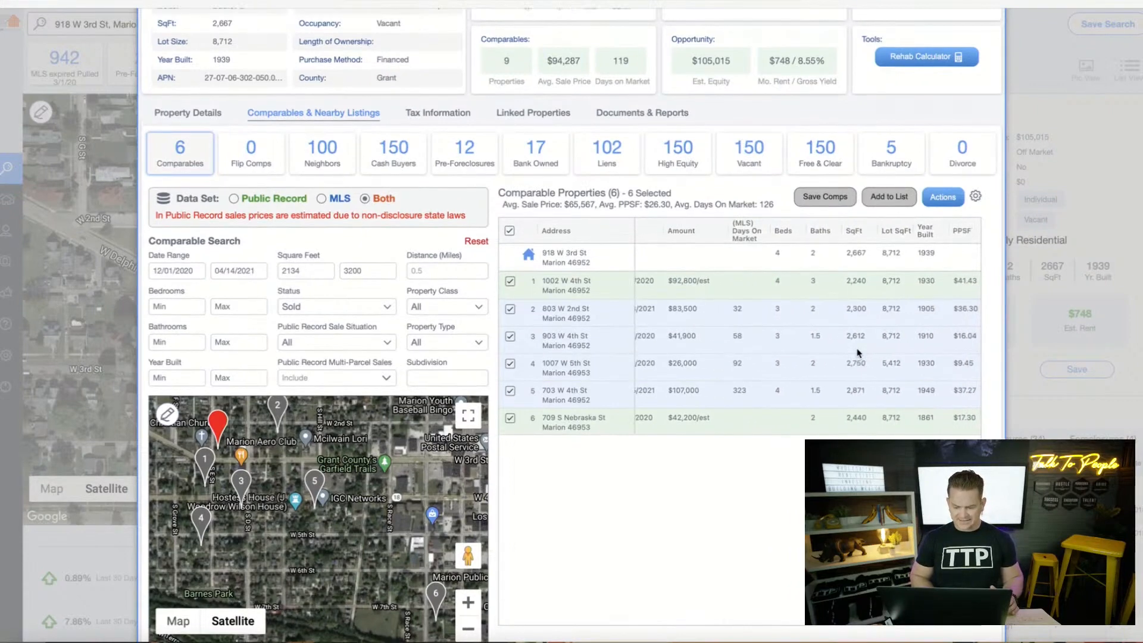
{"action": "scroll", "coordinate": [857, 353], "scroll_direction": "left", "scroll_amount": 3}
{"action": "scroll", "coordinate": [858, 352], "scroll_direction": "left", "scroll_amount": 3}
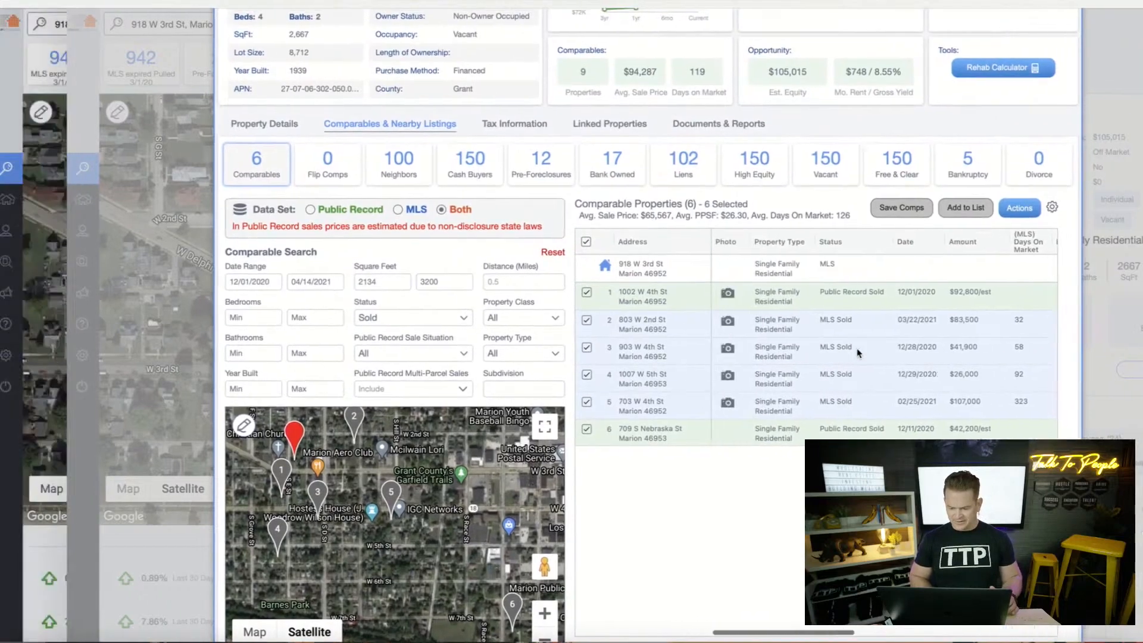
{"action": "scroll", "coordinate": [858, 353], "scroll_direction": "right", "scroll_amount": 1}
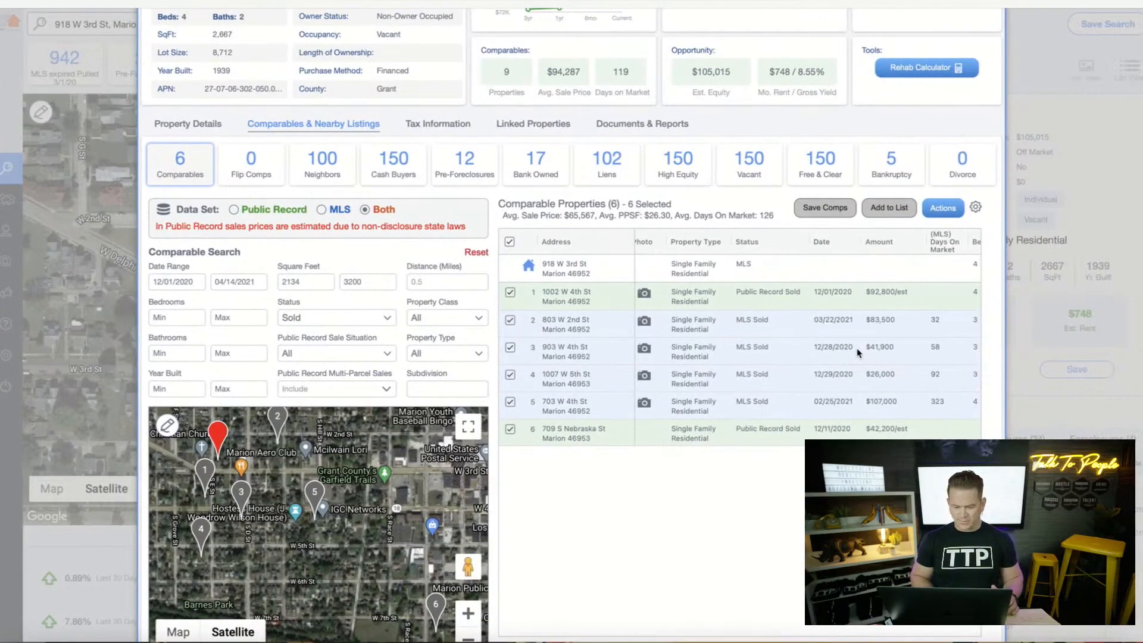
{"action": "scroll", "coordinate": [857, 352], "scroll_direction": "left", "scroll_amount": 1}
{"action": "scroll", "coordinate": [857, 353], "scroll_direction": "down", "scroll_amount": 1}
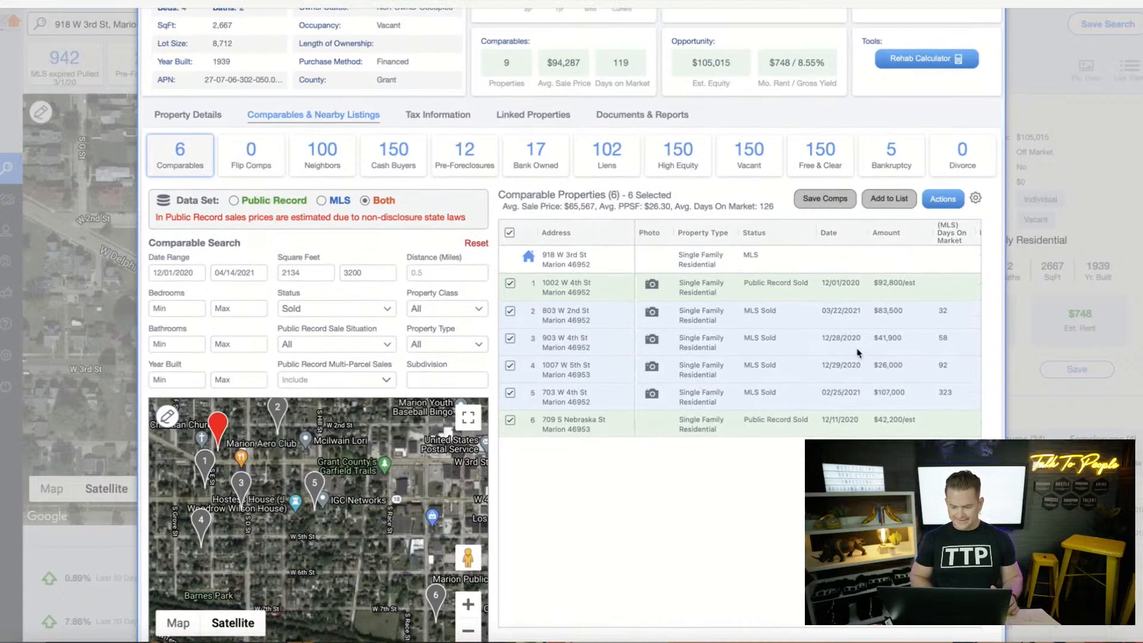
{"action": "scroll", "coordinate": [859, 352], "scroll_direction": "down", "scroll_amount": 1}
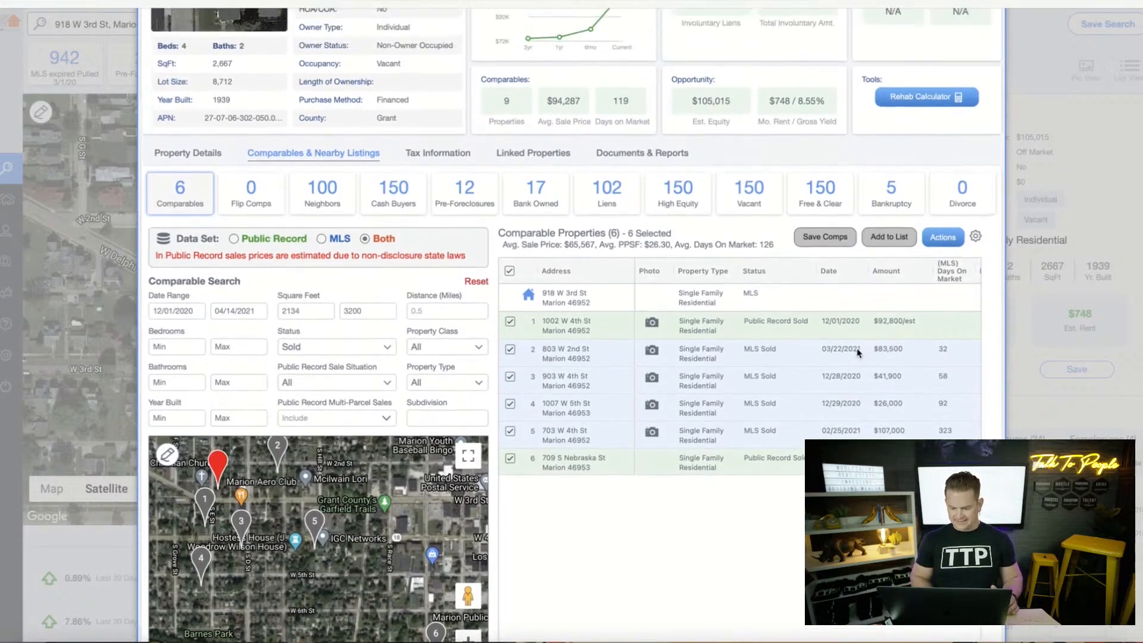
{"action": "scroll", "coordinate": [859, 353], "scroll_direction": "down", "scroll_amount": 1}
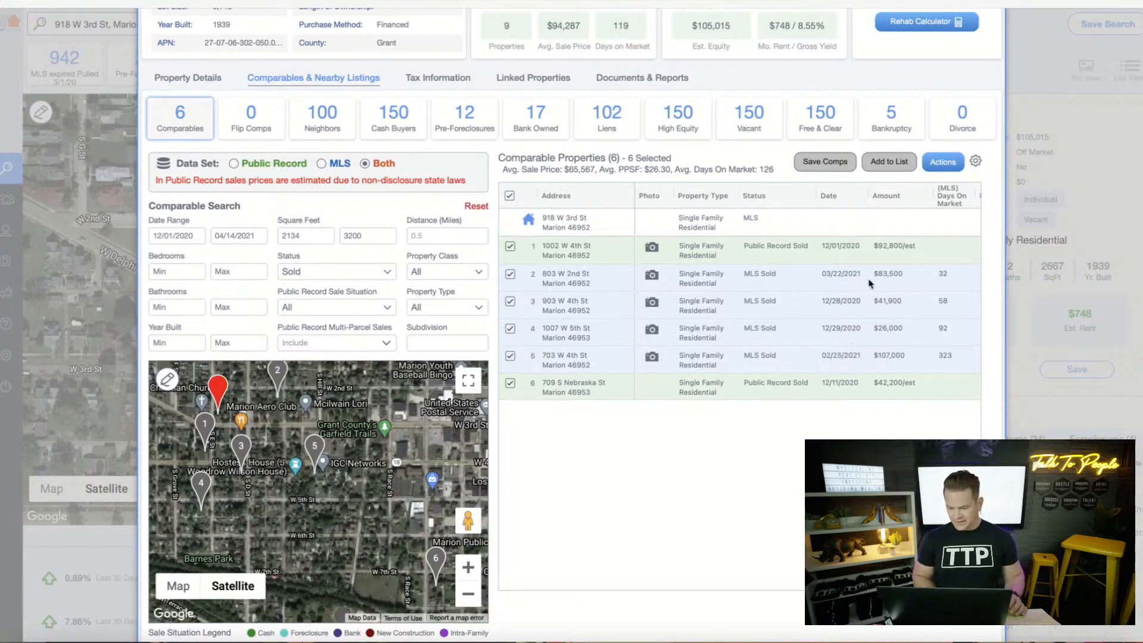
{"action": "left_click", "coordinate": [652, 357]}
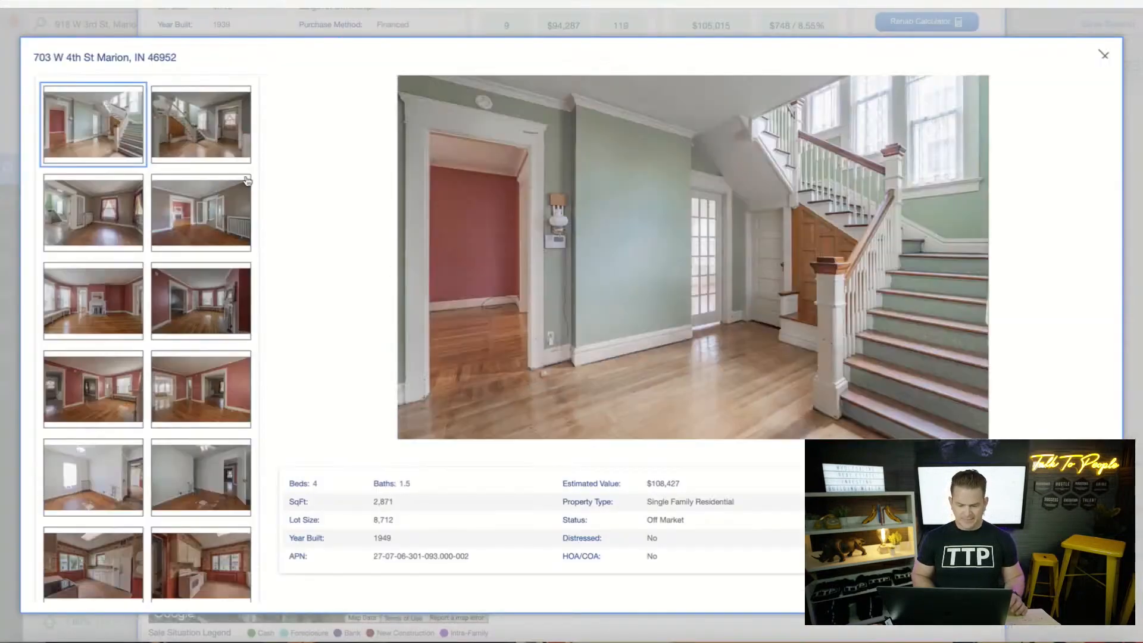
{"action": "left_click", "coordinate": [194, 140]}
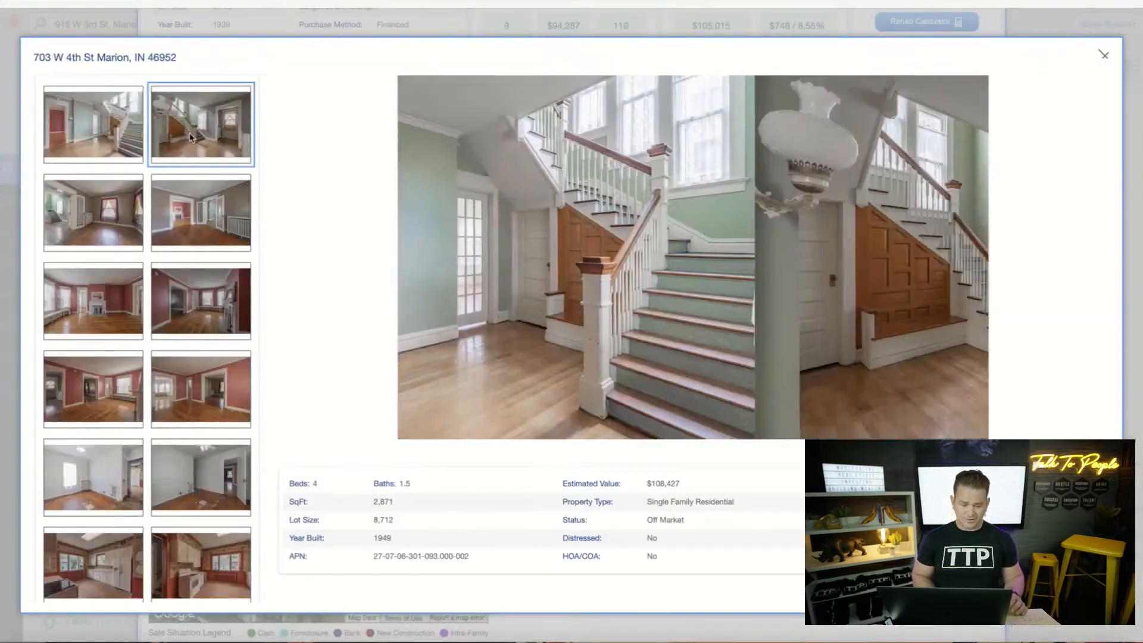
{"action": "left_click", "coordinate": [101, 220]}
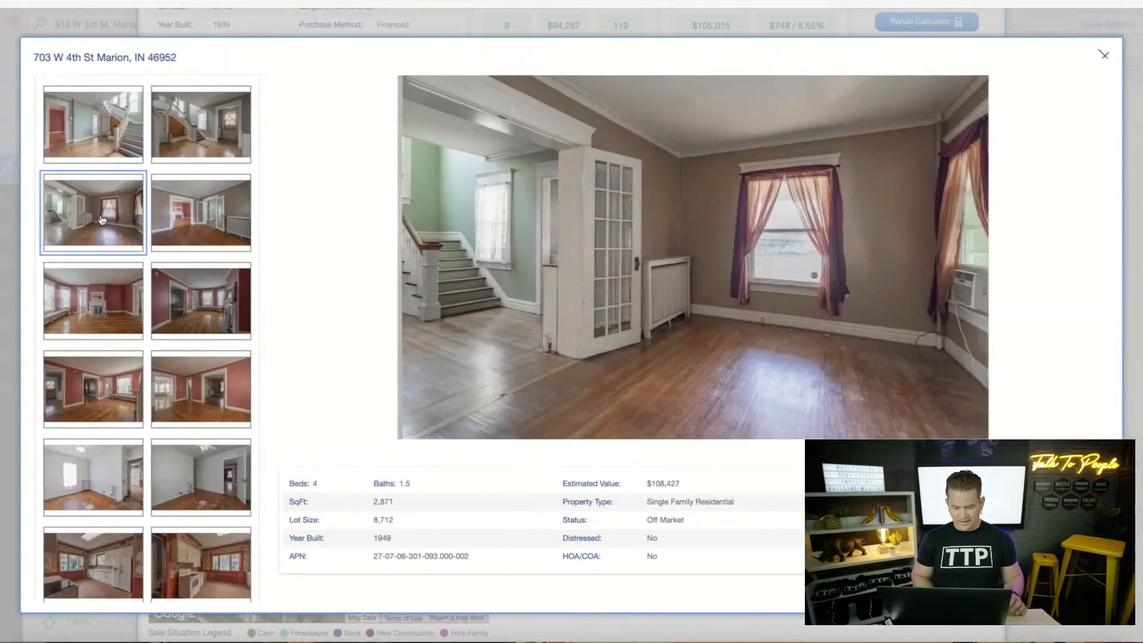
{"action": "left_click", "coordinate": [165, 229]}
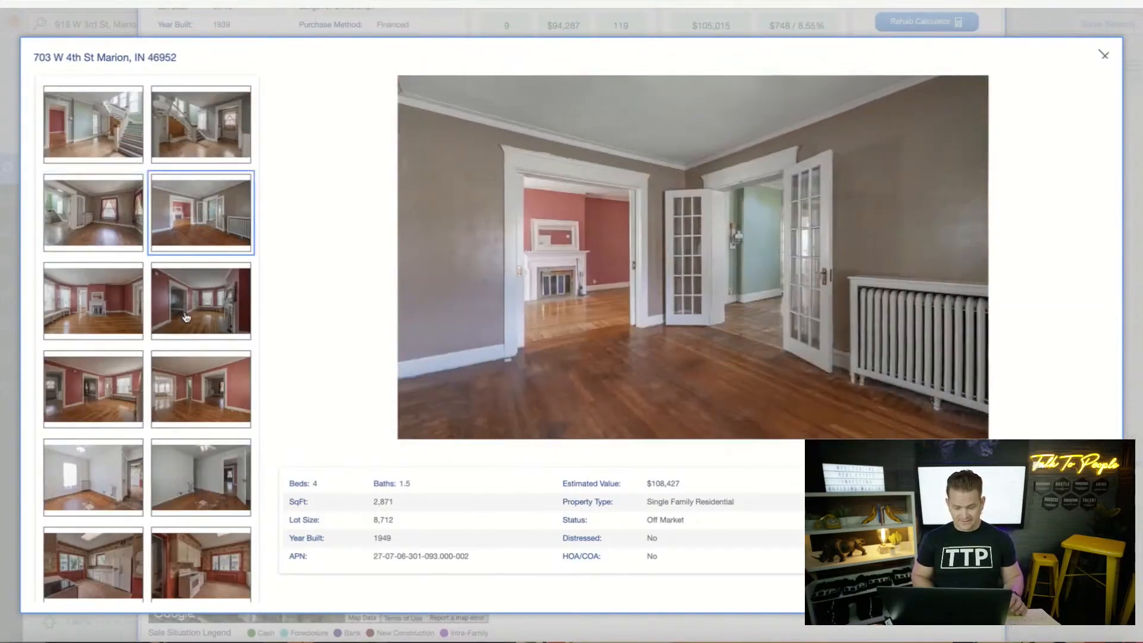
{"action": "left_click", "coordinate": [187, 317]}
{"action": "left_click", "coordinate": [111, 310]}
{"action": "left_click", "coordinate": [101, 396]}
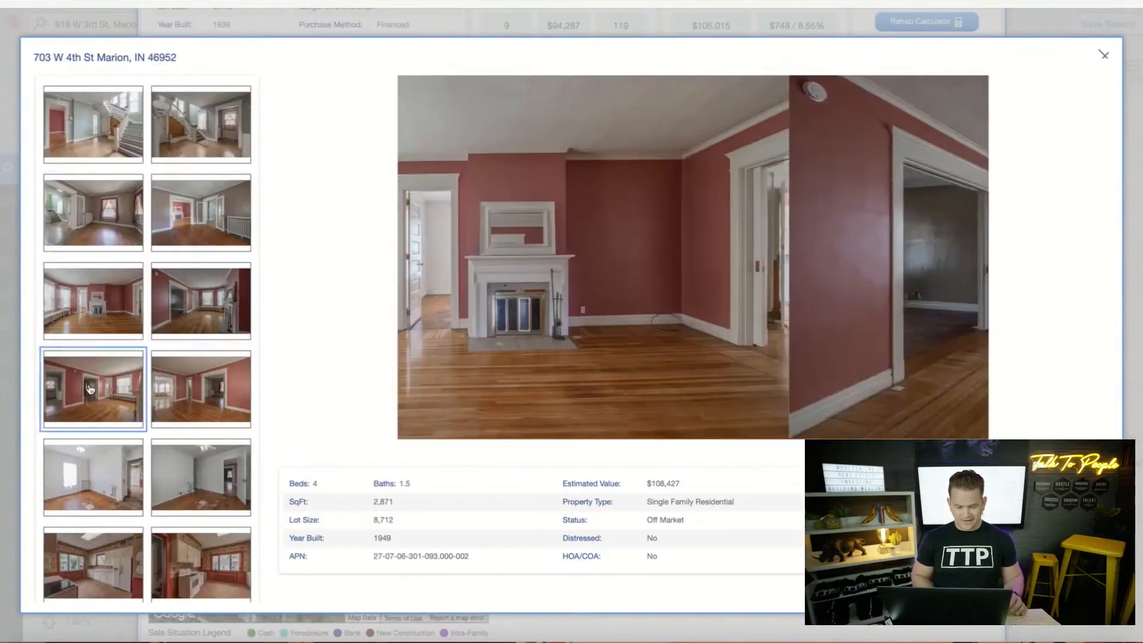
{"action": "left_click", "coordinate": [95, 487]}
View the comp's kitchen, dining room, stairway and green room photos
{"action": "scroll", "coordinate": [94, 477], "scroll_direction": "down", "scroll_amount": 3}
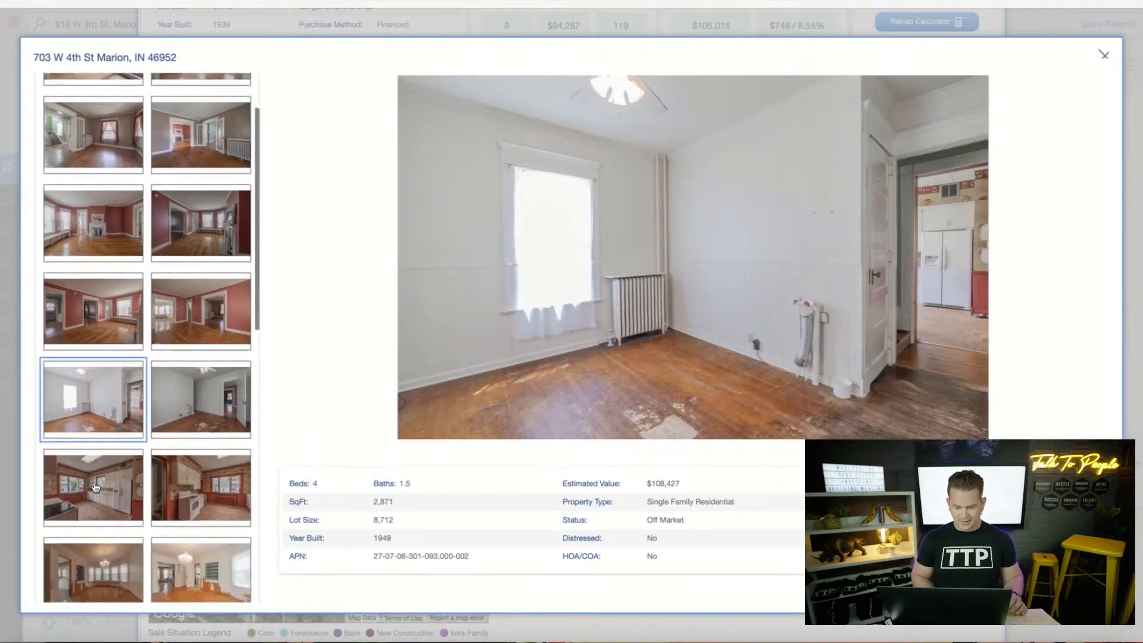
{"action": "left_click", "coordinate": [91, 444]}
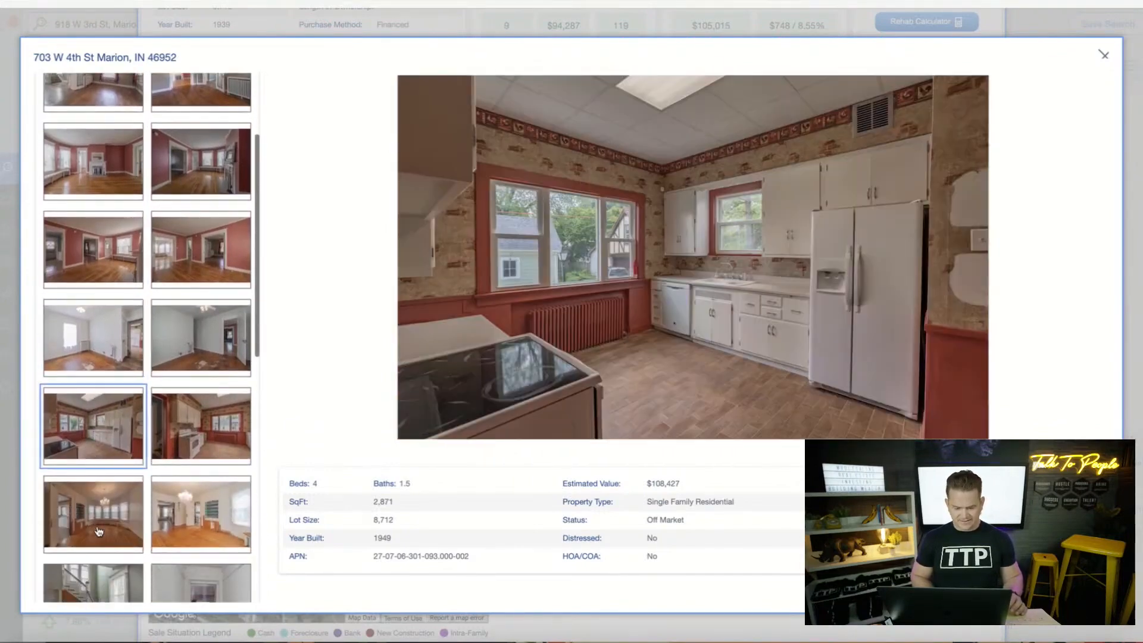
{"action": "left_click", "coordinate": [99, 531]}
{"action": "scroll", "coordinate": [98, 530], "scroll_direction": "down", "scroll_amount": 3}
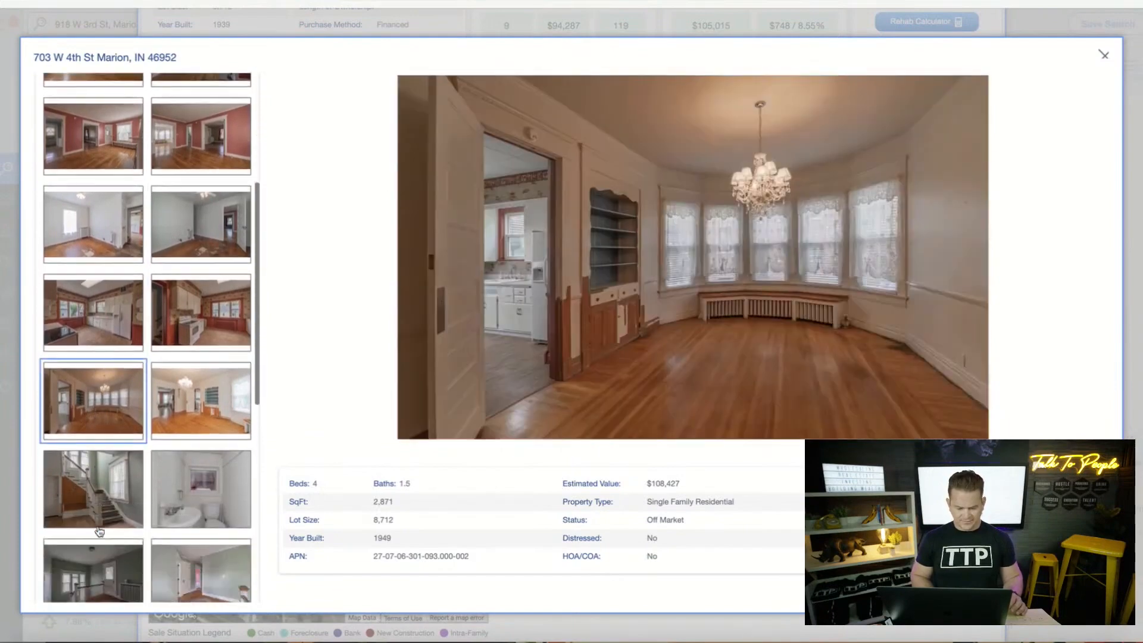
{"action": "left_click", "coordinate": [100, 455]}
{"action": "left_click", "coordinate": [95, 531]}
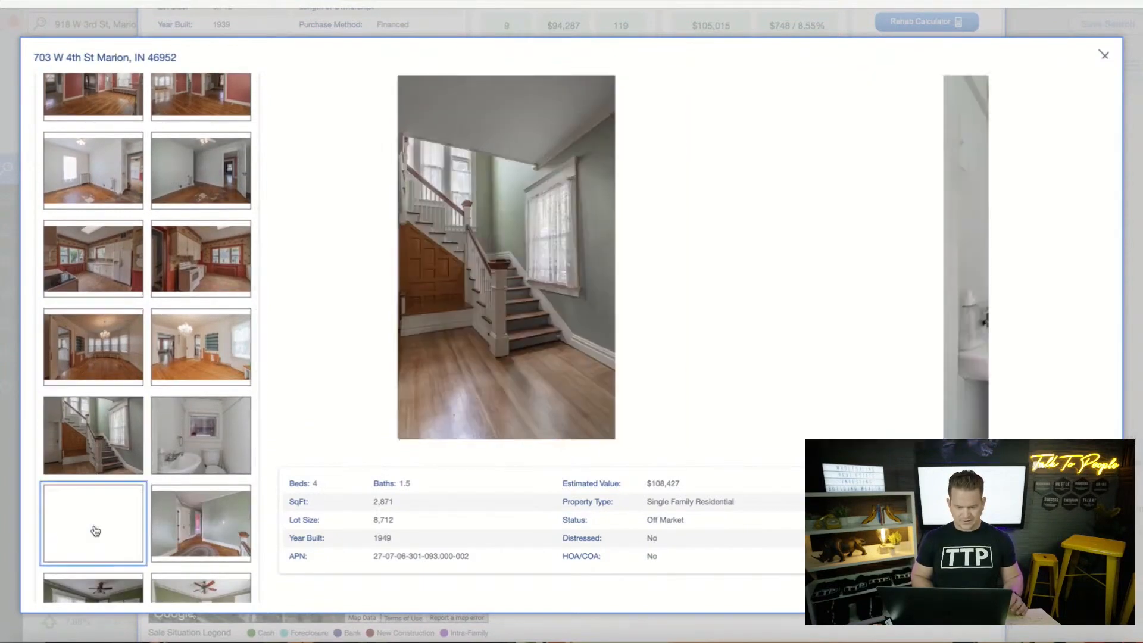
View the comp's bathroom vanity and pink bedroom photos
{"action": "scroll", "coordinate": [154, 243], "scroll_direction": "up", "scroll_amount": 4}
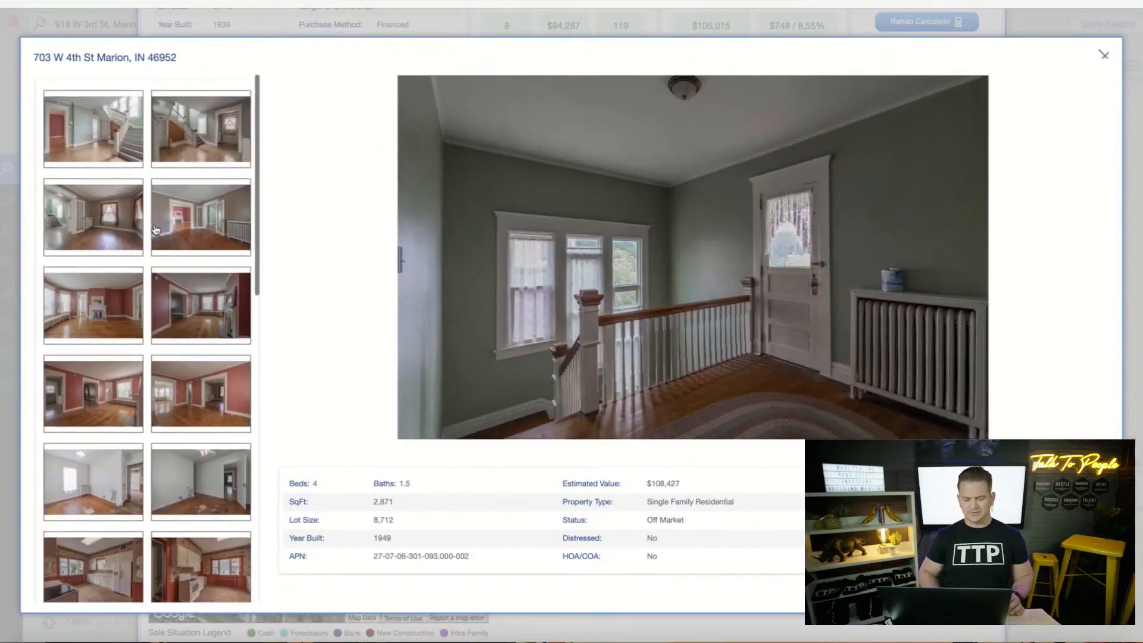
{"action": "scroll", "coordinate": [154, 229], "scroll_direction": "down", "scroll_amount": 9}
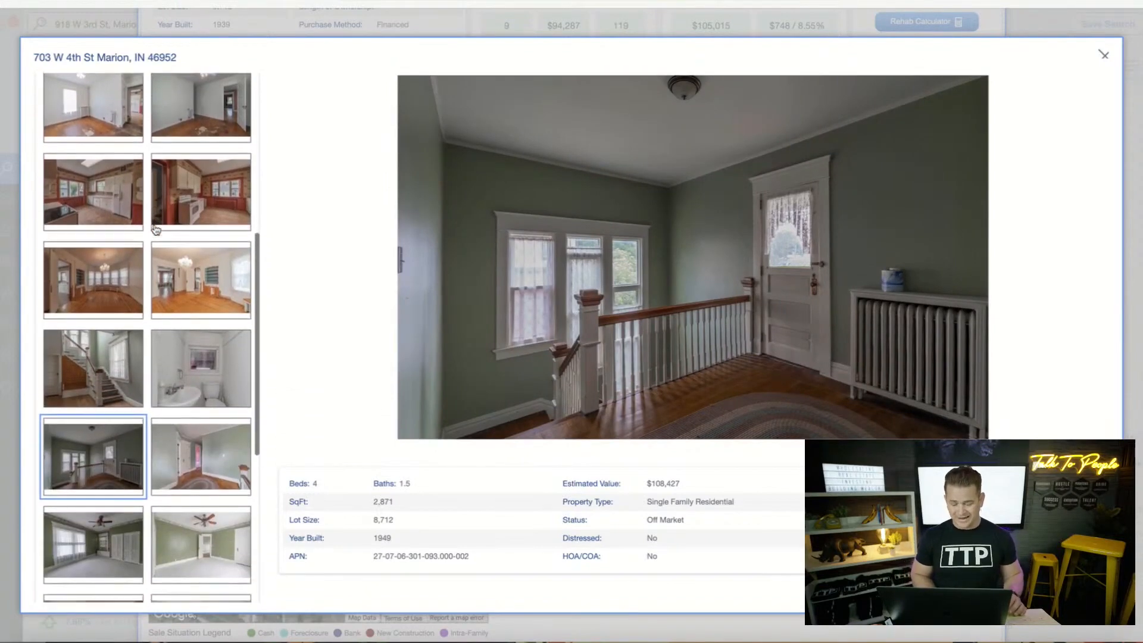
{"action": "scroll", "coordinate": [155, 230], "scroll_direction": "down", "scroll_amount": 3}
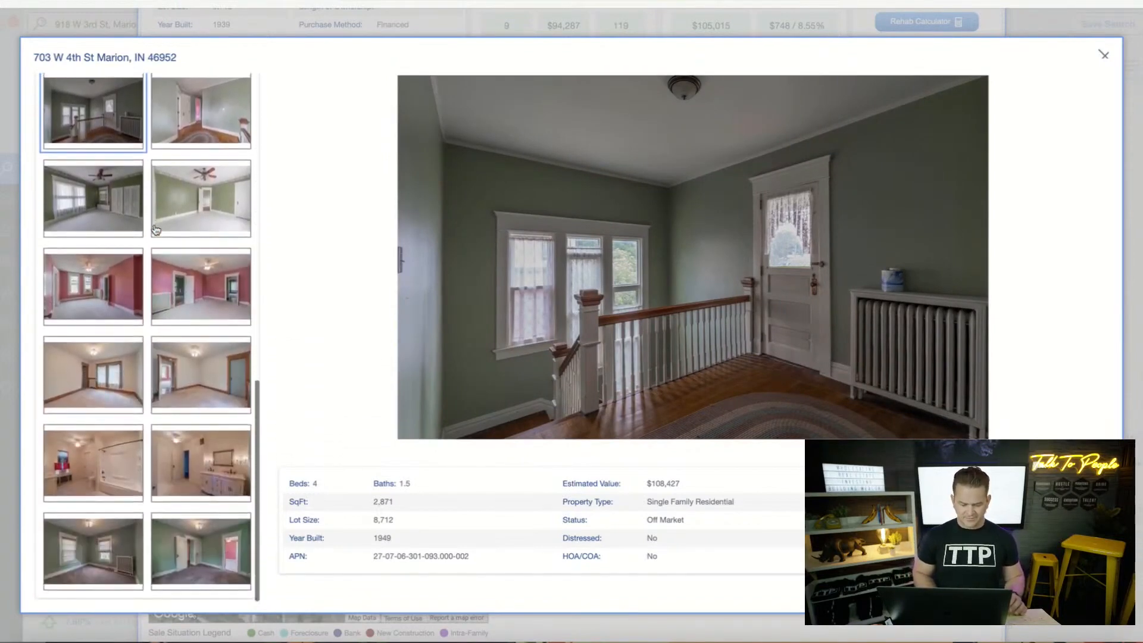
{"action": "left_click", "coordinate": [208, 557]}
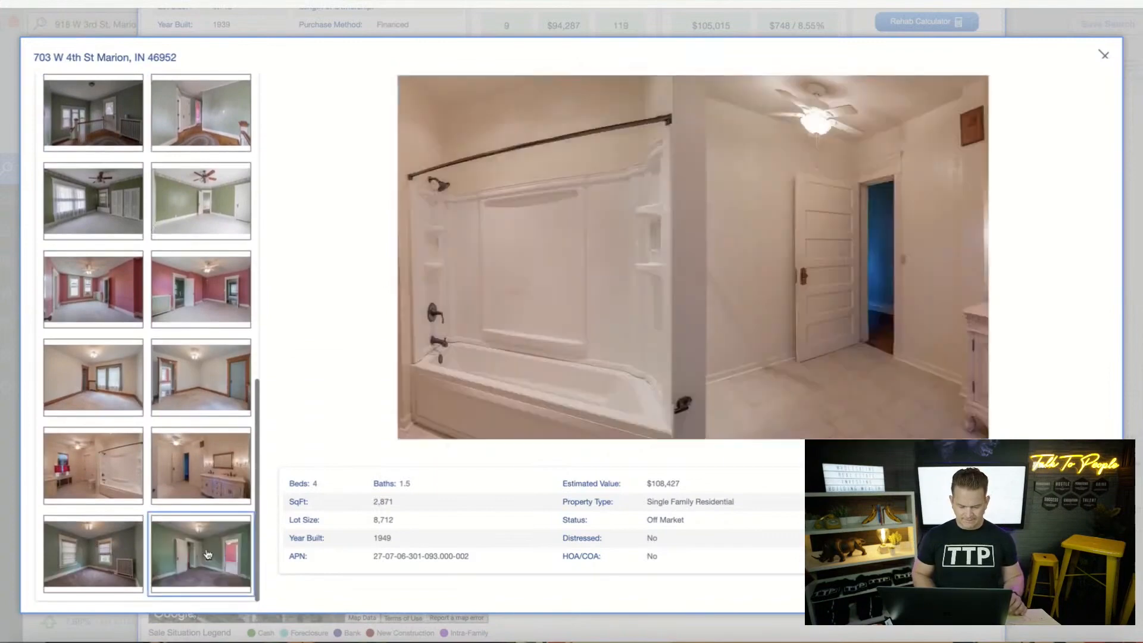
{"action": "left_click", "coordinate": [207, 474]}
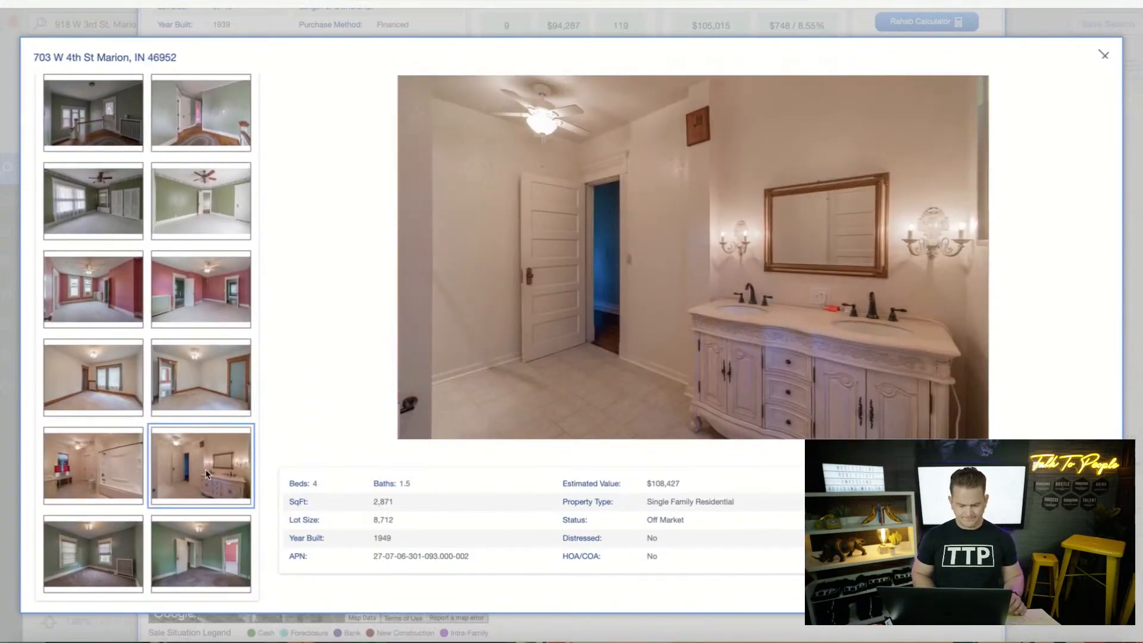
{"action": "left_click", "coordinate": [192, 378]}
{"action": "left_click", "coordinate": [195, 295]}
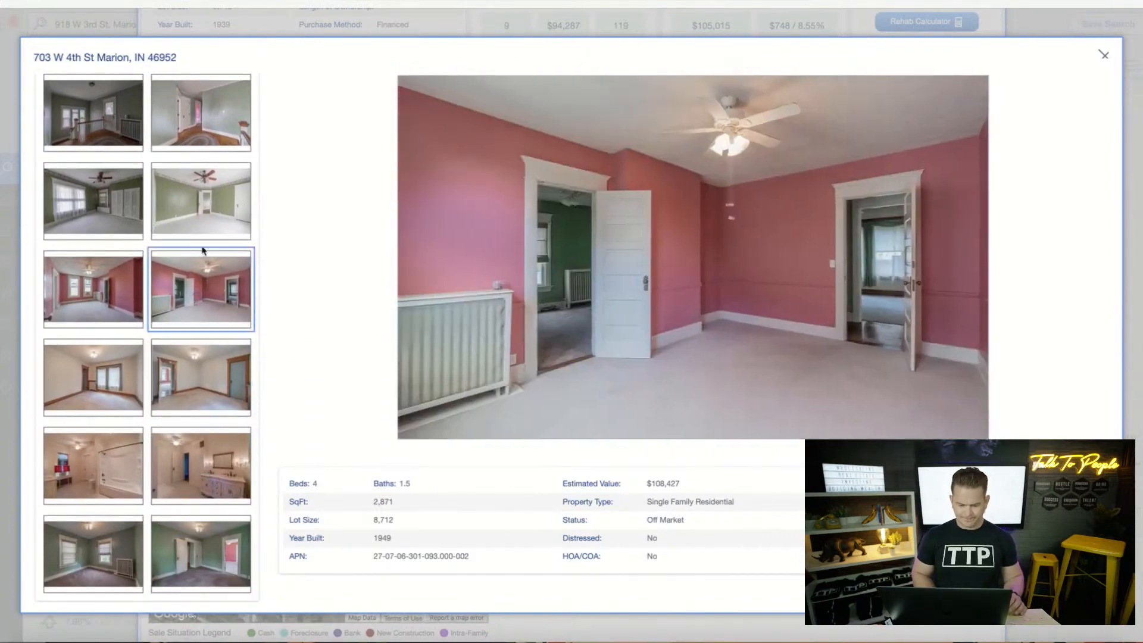
View the upstairs hallway and green bedroom photos, then close the gallery
{"action": "left_click", "coordinate": [206, 226]}
{"action": "left_click", "coordinate": [205, 136]}
{"action": "left_click", "coordinate": [90, 124]}
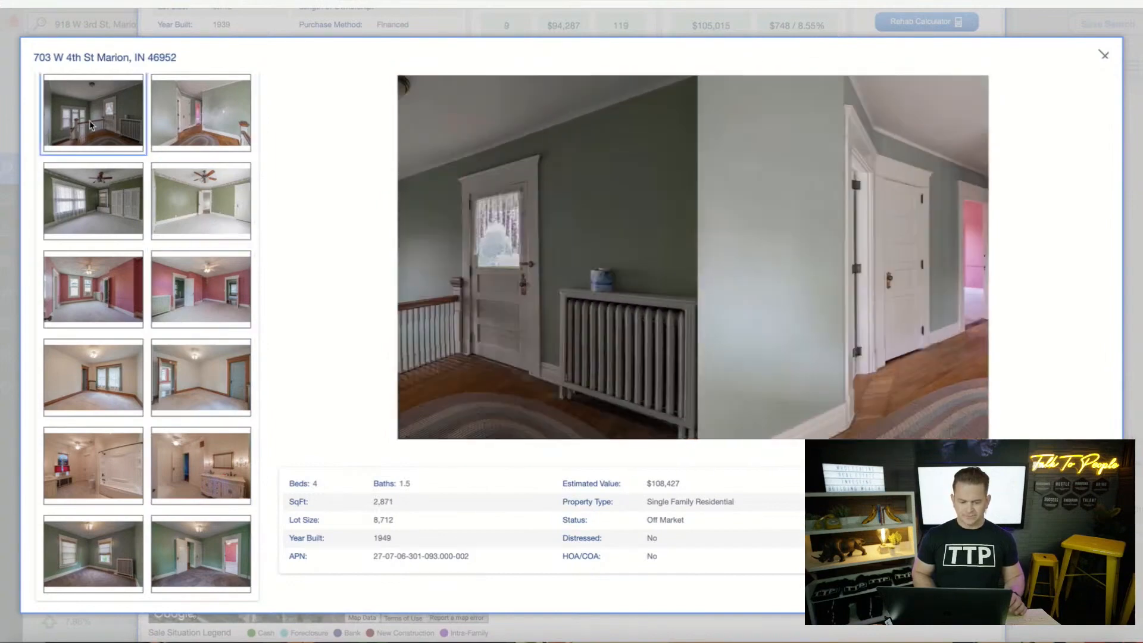
{"action": "left_click", "coordinate": [81, 201]}
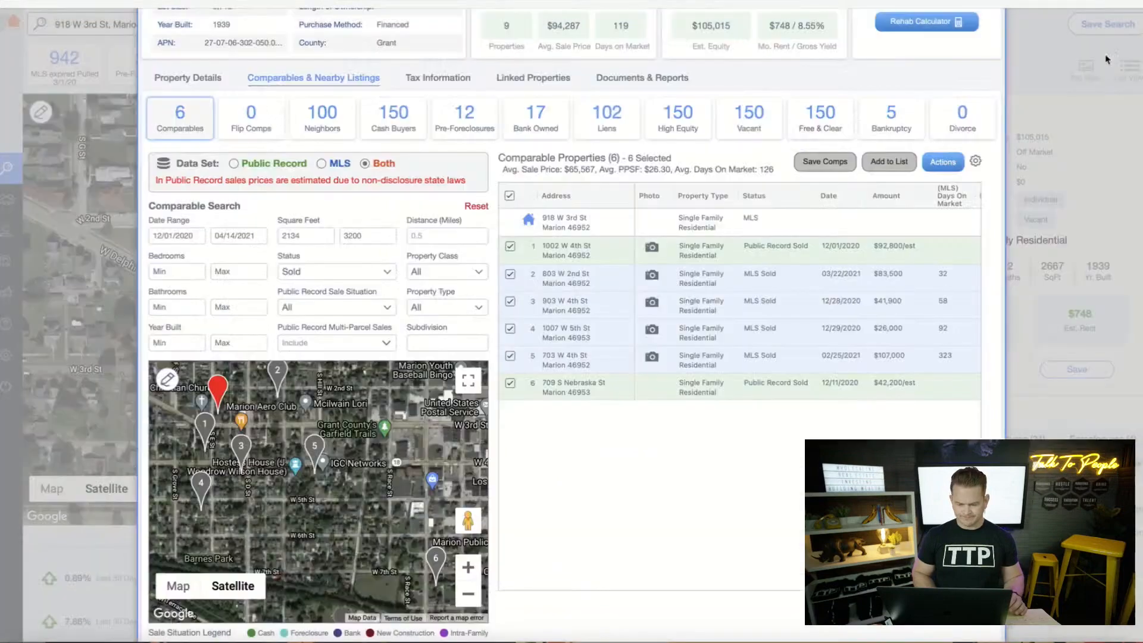
{"action": "left_click", "coordinate": [1104, 55]}
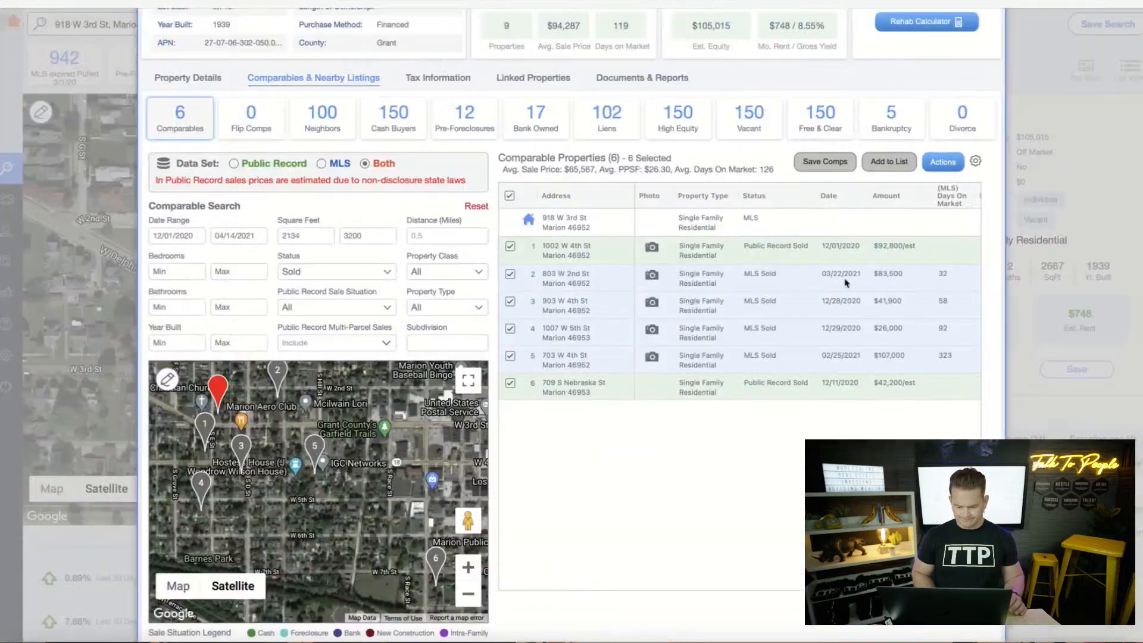
{"action": "left_click", "coordinate": [693, 333]}
{"action": "left_click", "coordinate": [669, 361]}
{"action": "left_click", "coordinate": [598, 339]}
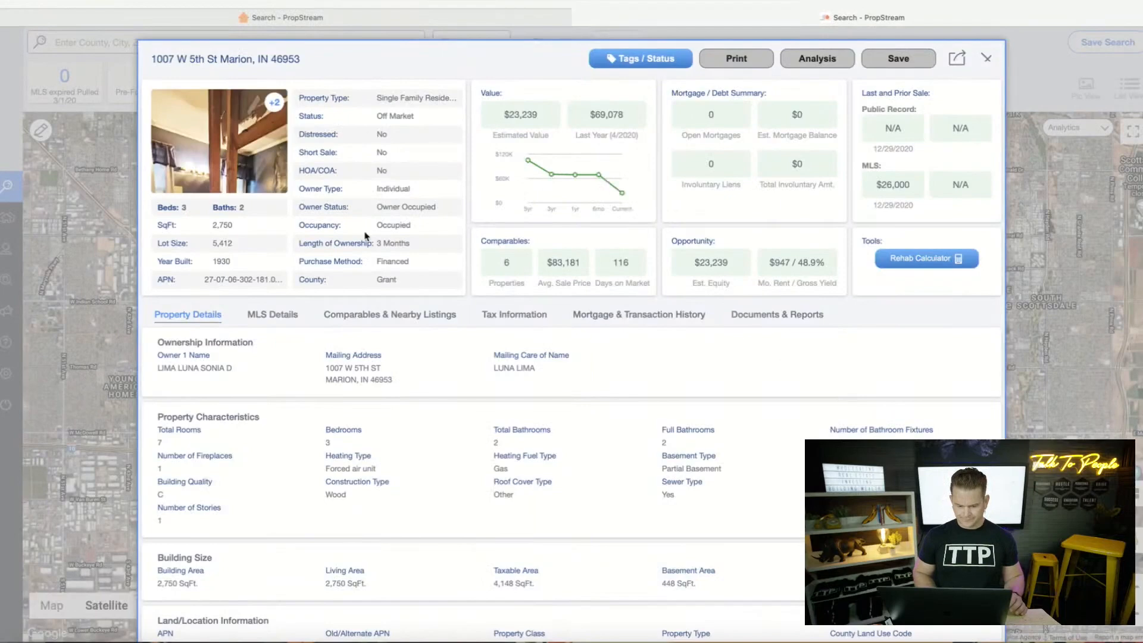
View the comp's three ceiling-damage photos, including the plastic-covered ceiling
{"action": "left_click", "coordinate": [247, 165]}
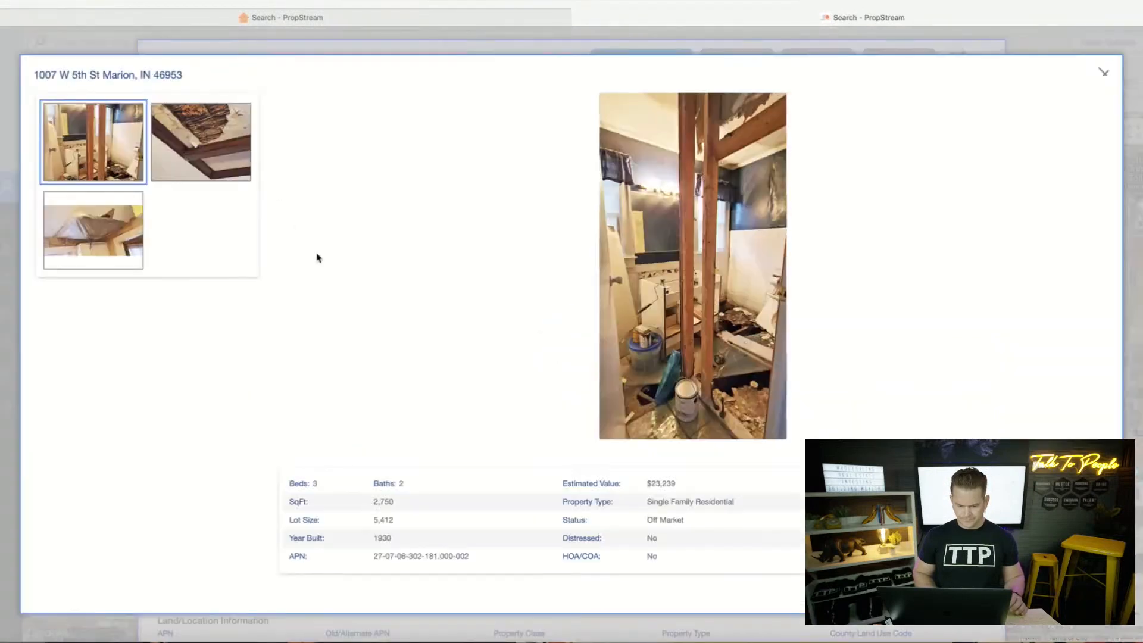
{"action": "left_click", "coordinate": [222, 145]}
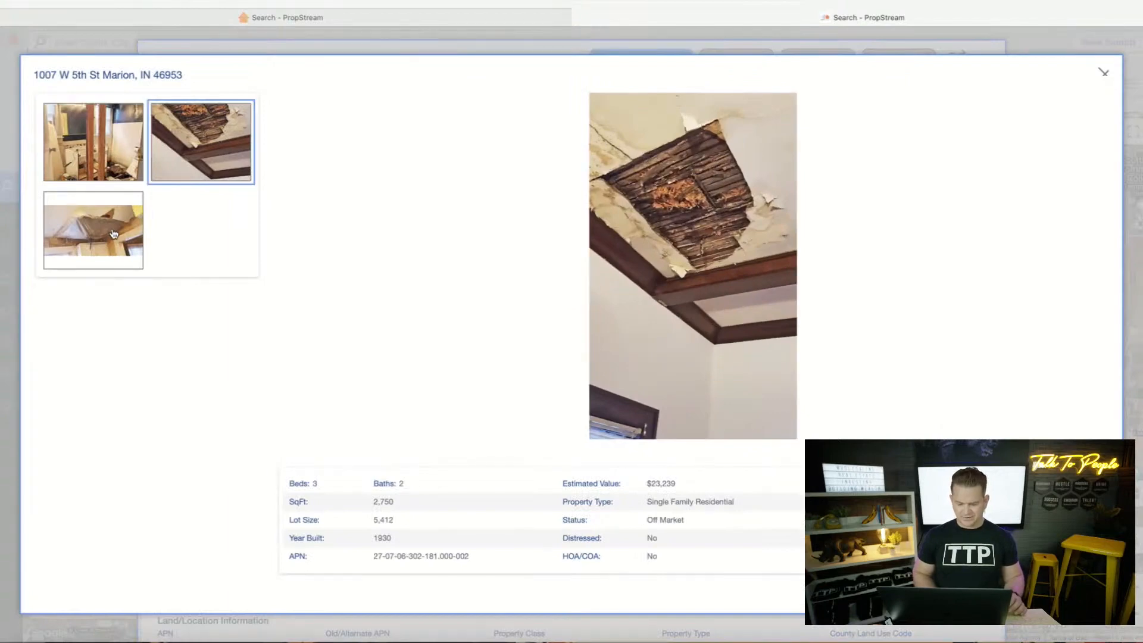
{"action": "left_click", "coordinate": [114, 233]}
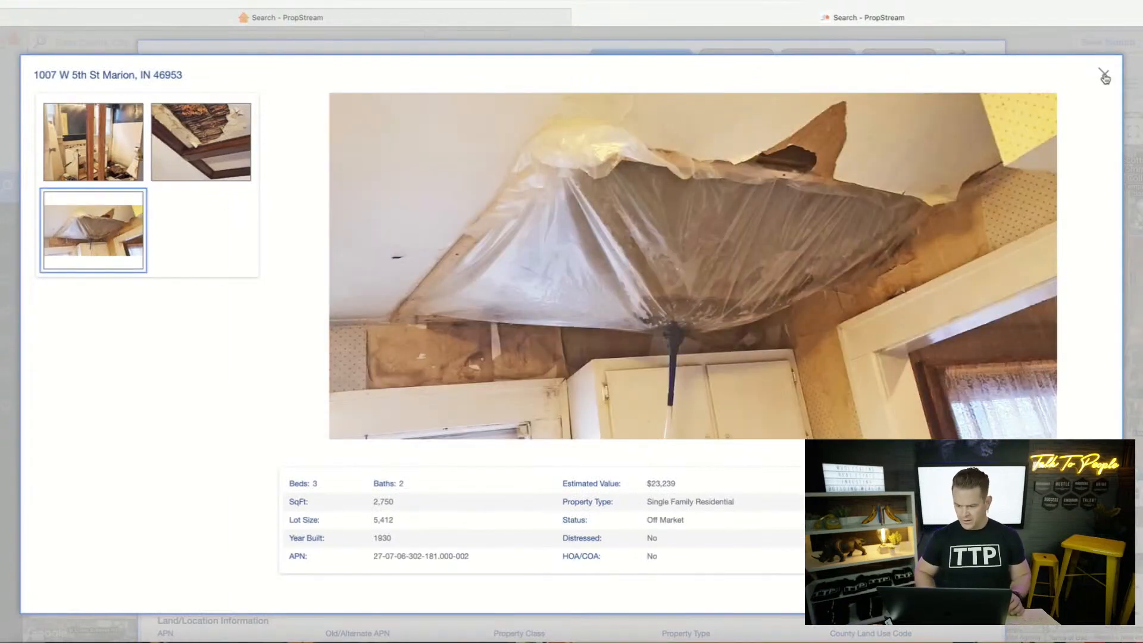
{"action": "left_click", "coordinate": [1105, 76]}
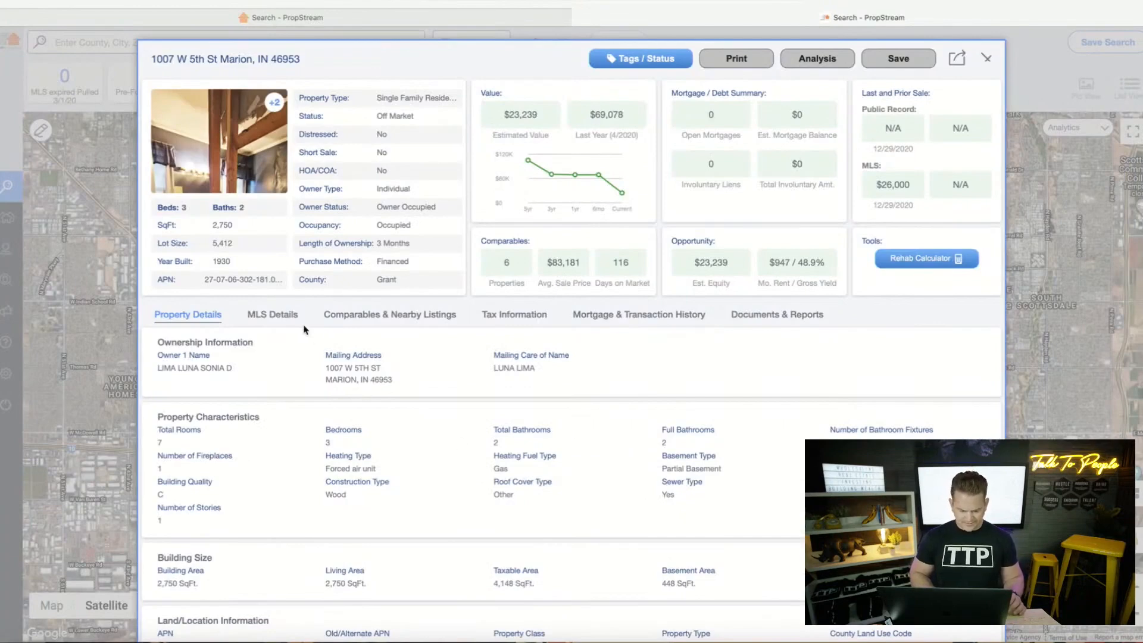
{"action": "left_click", "coordinate": [286, 316]}
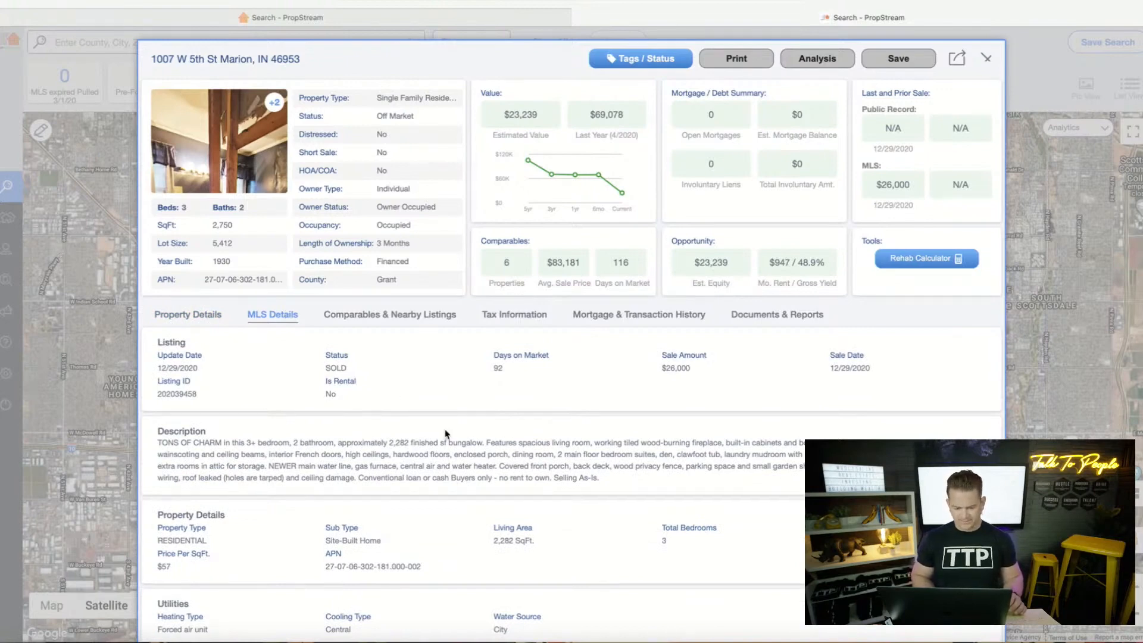
{"action": "left_click", "coordinate": [989, 60]}
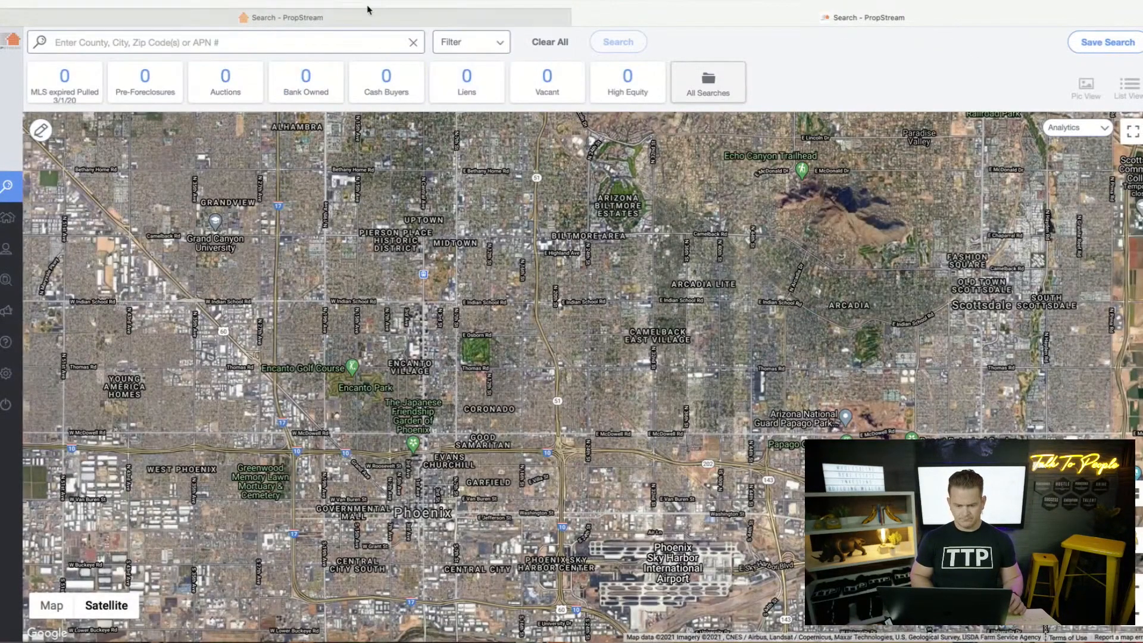
{"action": "left_click", "coordinate": [346, 20]}
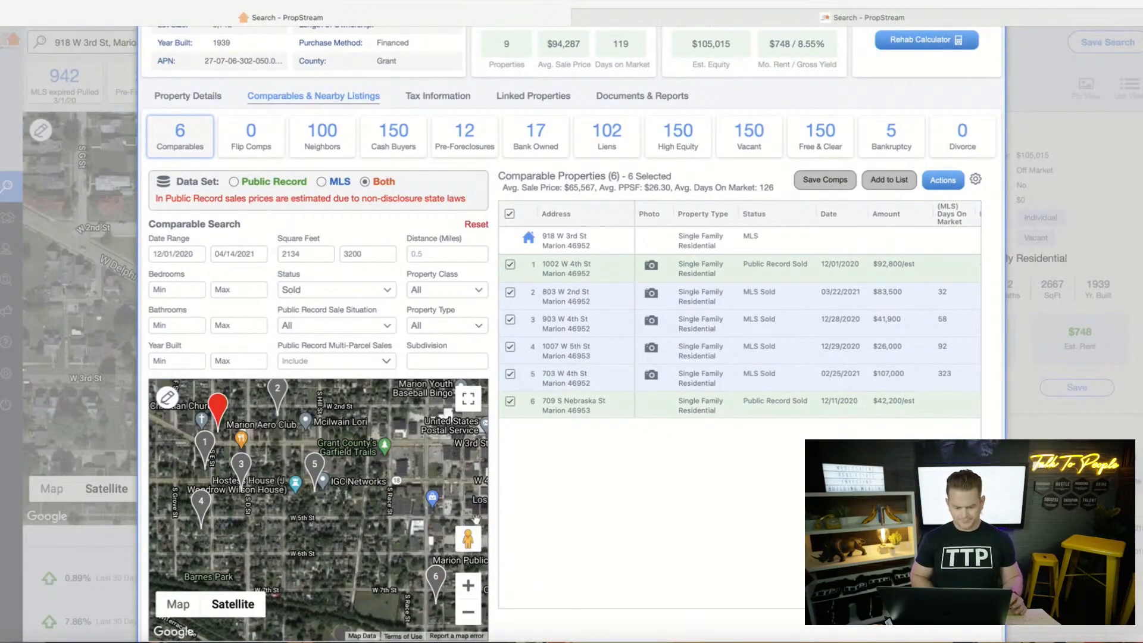
{"action": "scroll", "coordinate": [529, 411], "scroll_direction": "up", "scroll_amount": 2}
{"action": "scroll", "coordinate": [529, 411], "scroll_direction": "up", "scroll_amount": 5}
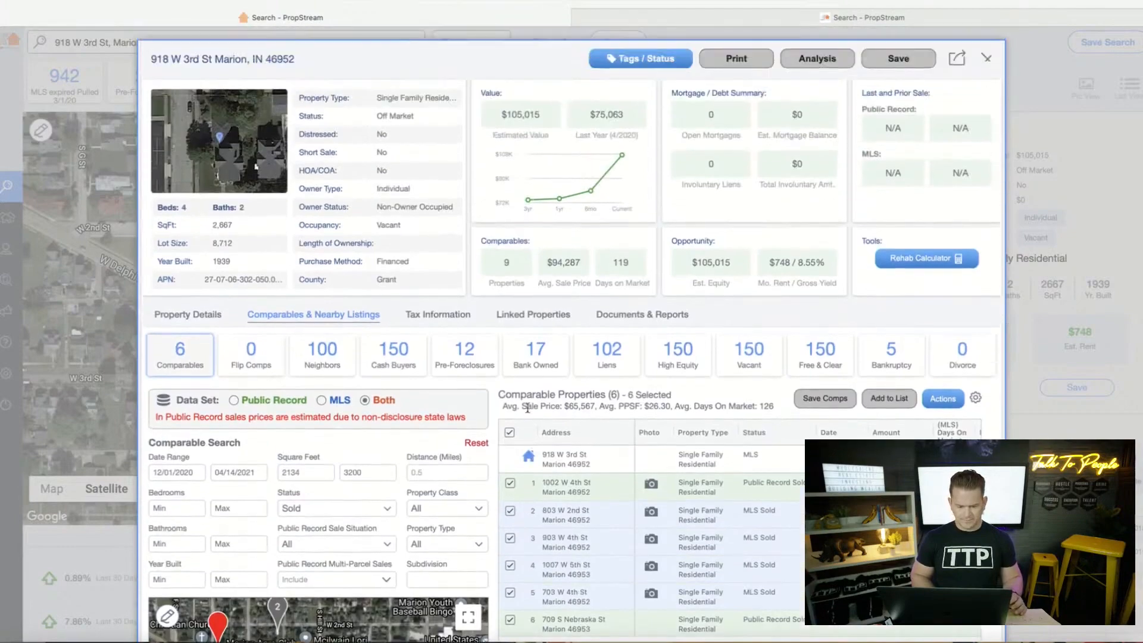
{"action": "left_click", "coordinate": [237, 123]}
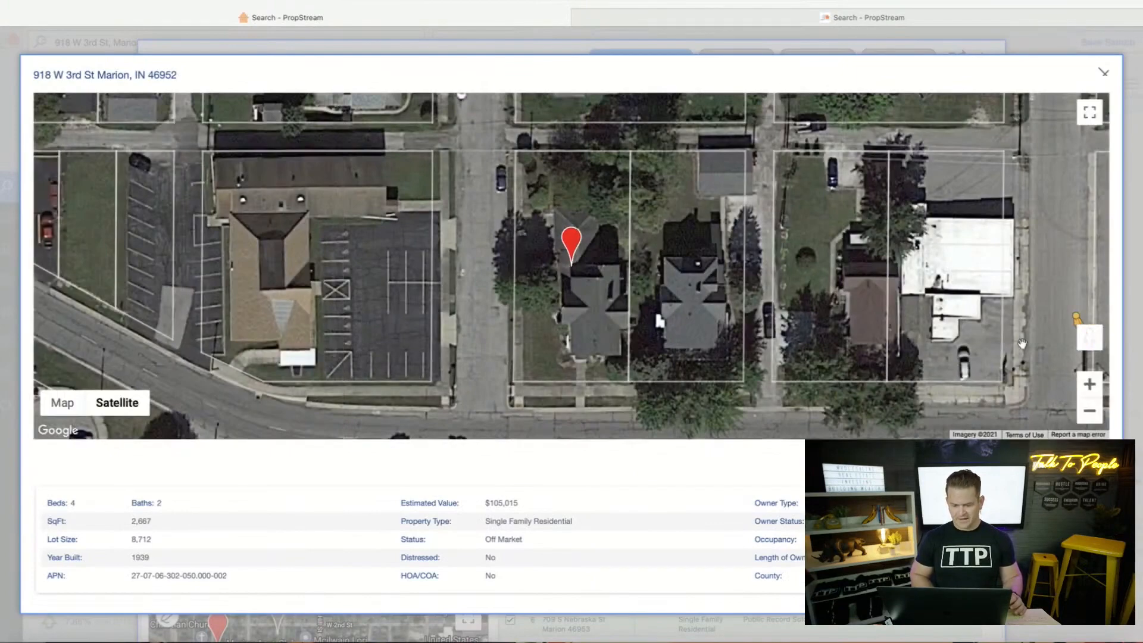
{"action": "left_click_drag", "start_coordinate": [1090, 337], "coordinate": [469, 342]}
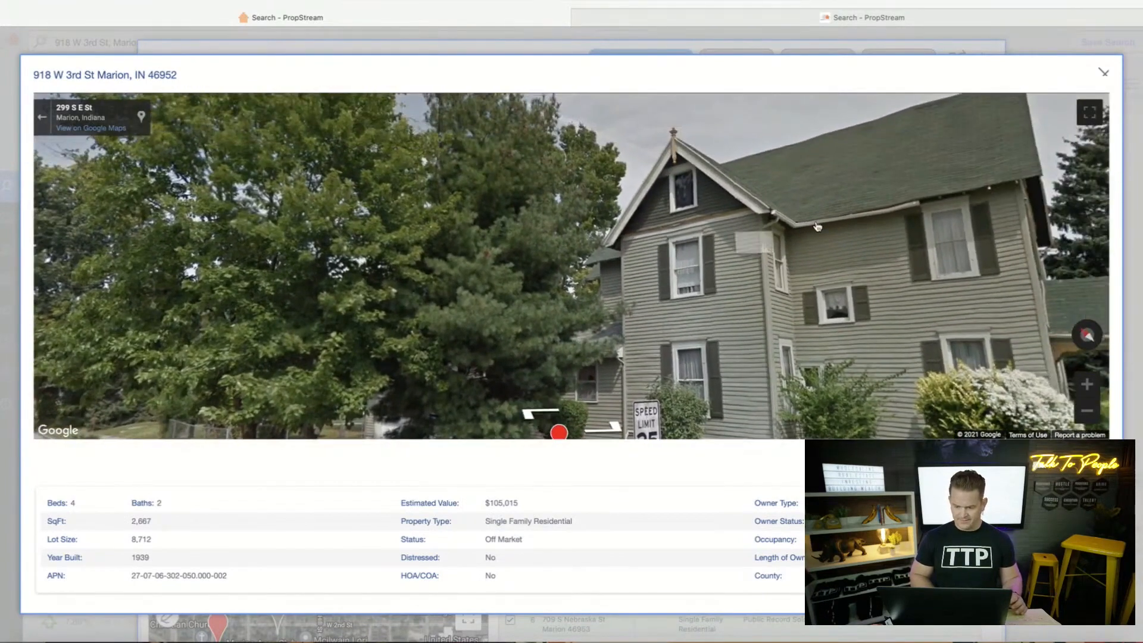
{"action": "left_click_drag", "start_coordinate": [817, 226], "coordinate": [683, 250]}
{"action": "left_click_drag", "start_coordinate": [738, 282], "coordinate": [740, 221]}
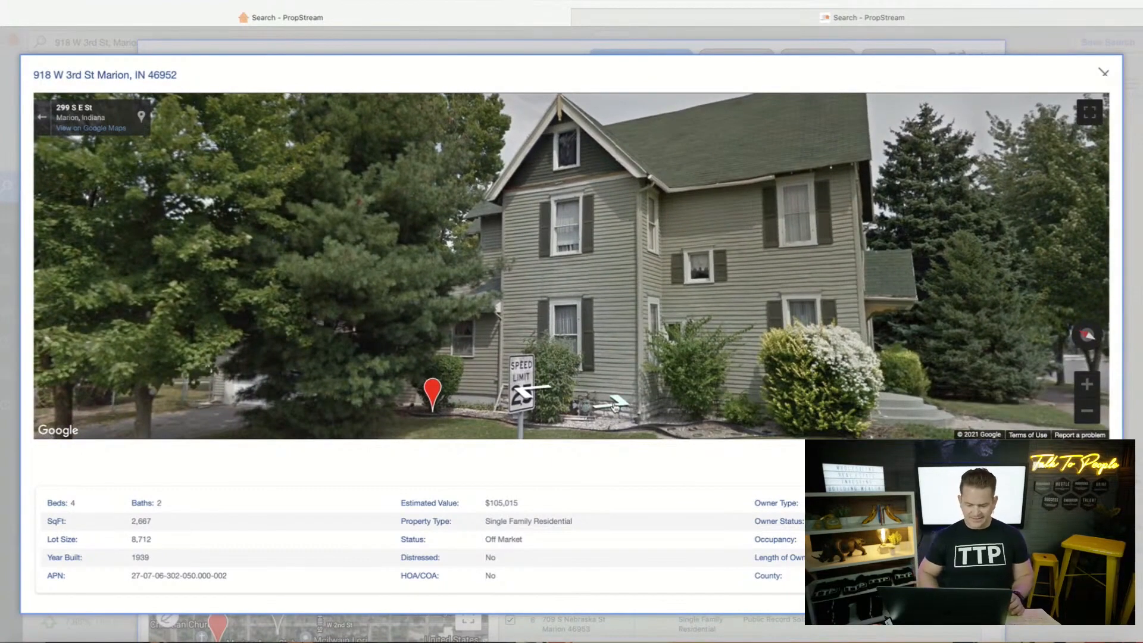
{"action": "left_click", "coordinate": [617, 401]}
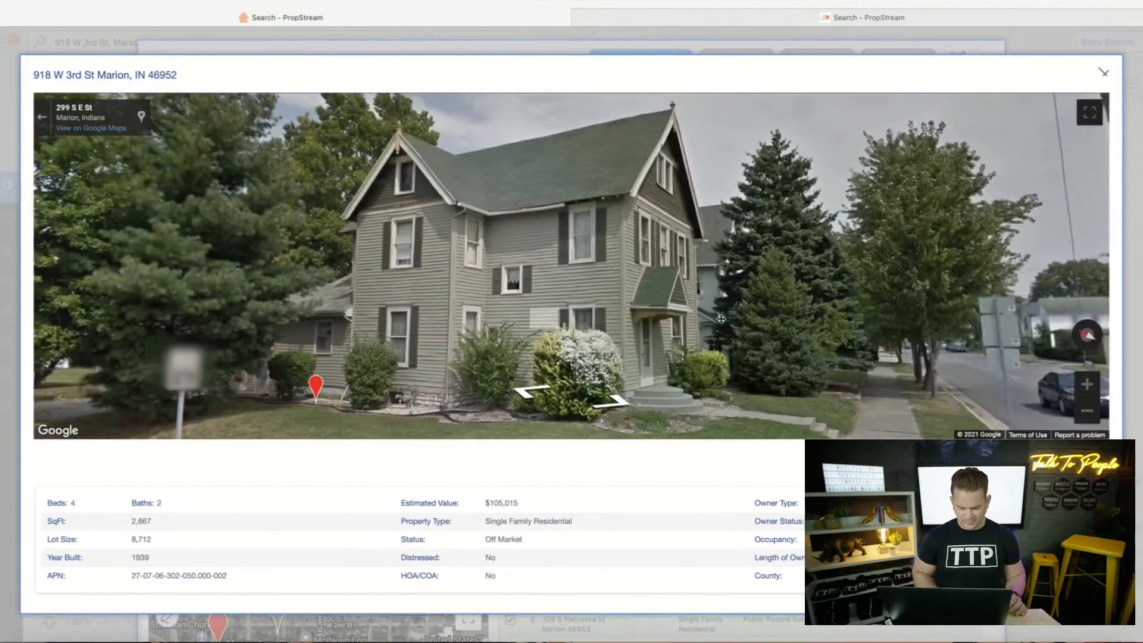
{"action": "left_click", "coordinate": [554, 318]}
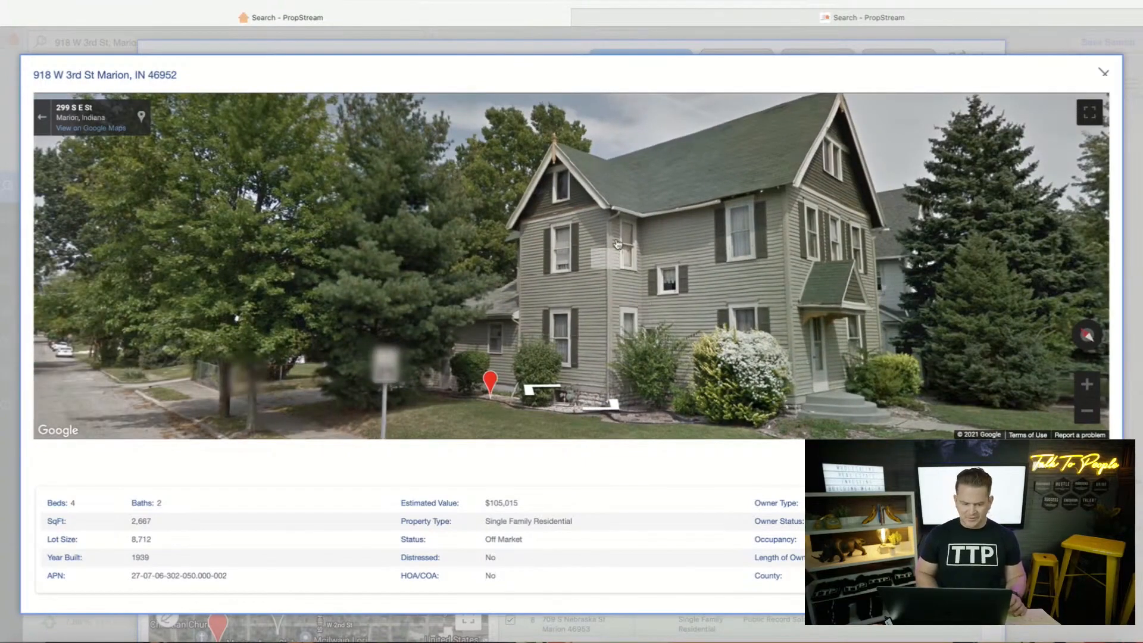
{"action": "left_click", "coordinate": [1104, 73]}
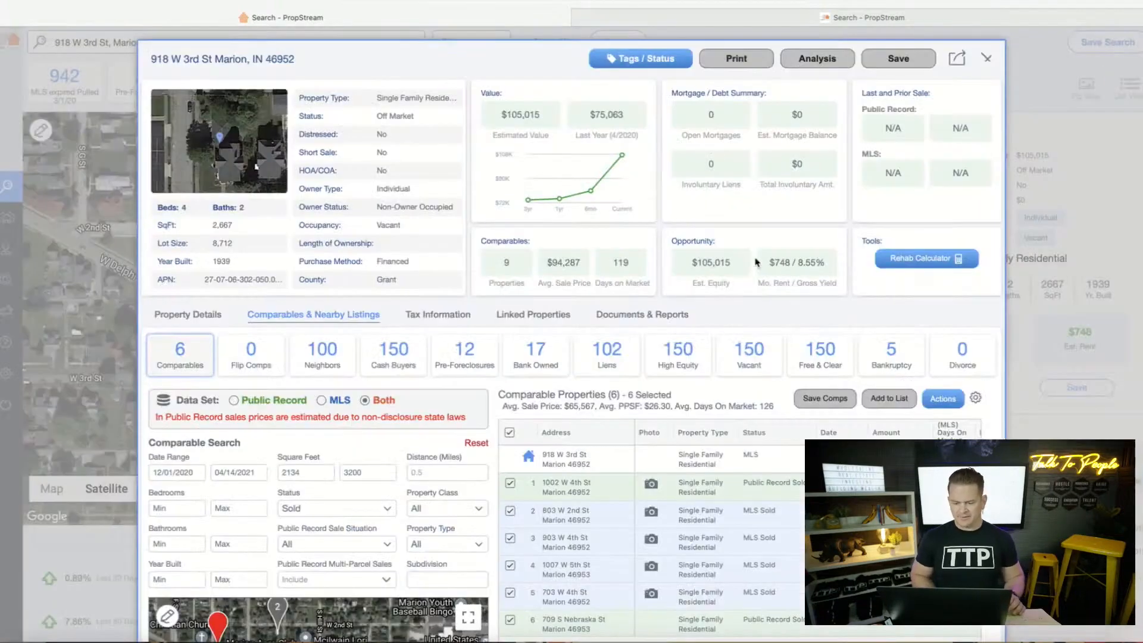